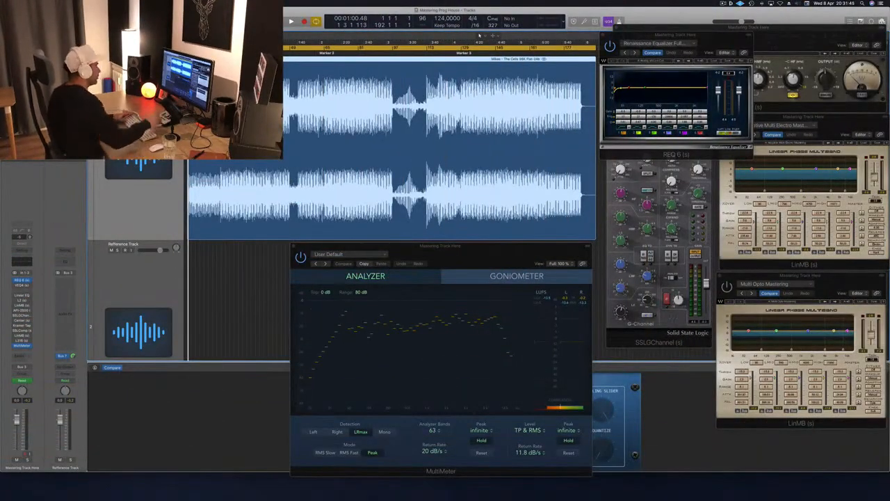
# Step: Play the mastering track, skip ahead to the section near bar 47, and nudge the REQ 6 equalizer window while listening
pyautogui.press('space')
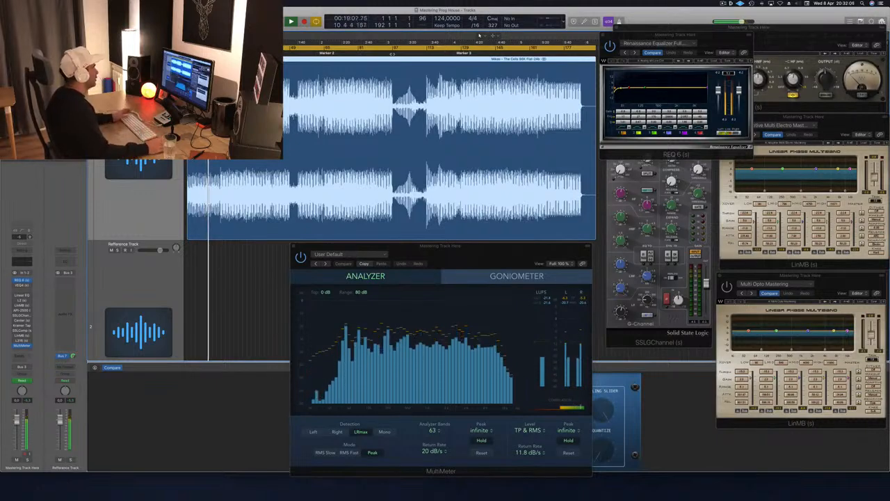
pyautogui.hotkey('alt', '.')
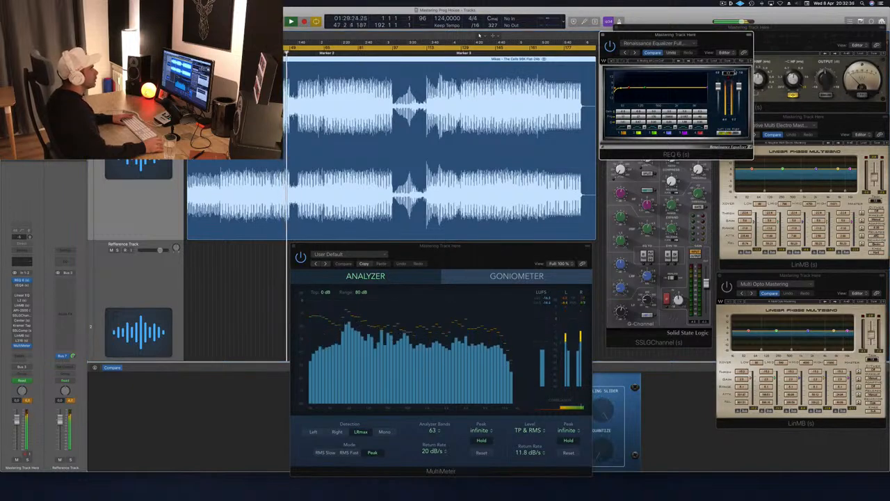
pyautogui.moveTo(705, 40)
pyautogui.mouseDown()
pyautogui.moveTo(692, 42)
pyautogui.moveTo(705, 42)
pyautogui.mouseUp()
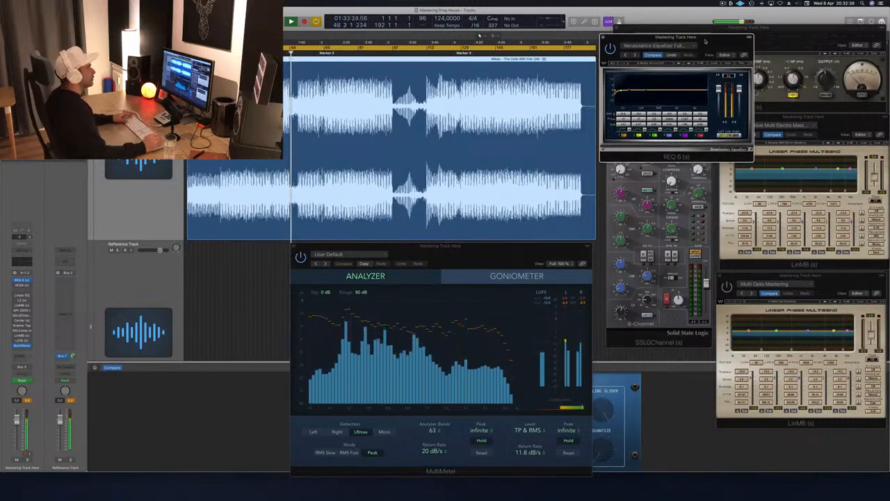
pyautogui.moveTo(705, 41); pyautogui.dragTo(701, 44)
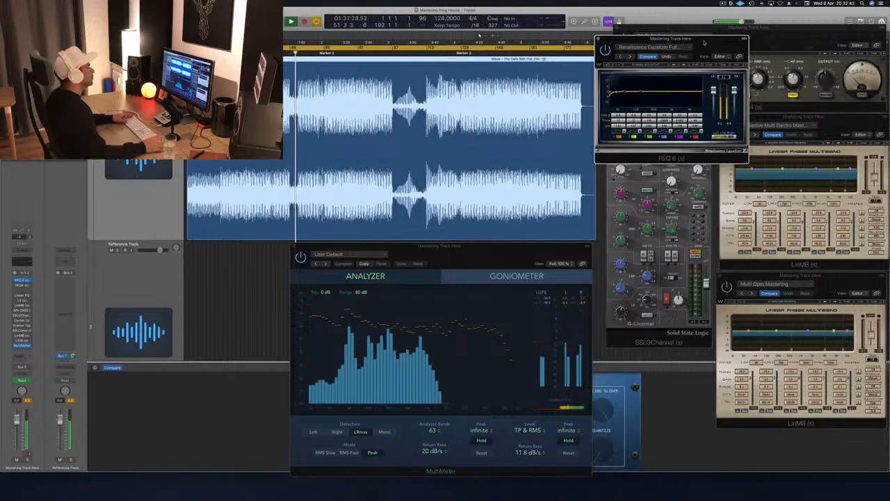
pyautogui.moveTo(704, 43); pyautogui.dragTo(700, 44)
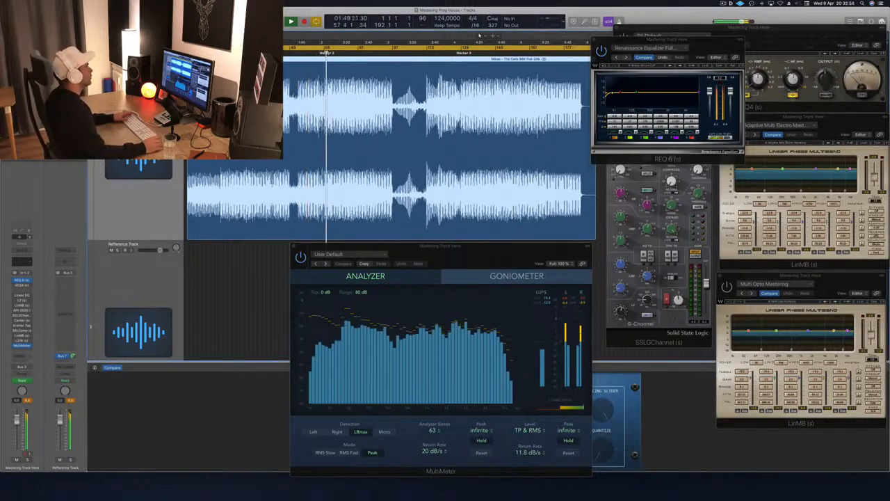
# Step: Skip forward through the later sections of the track to audition them, shifting the REQ 6 window clear of the VEQ4 plug-in
pyautogui.hotkey('shift', '.')
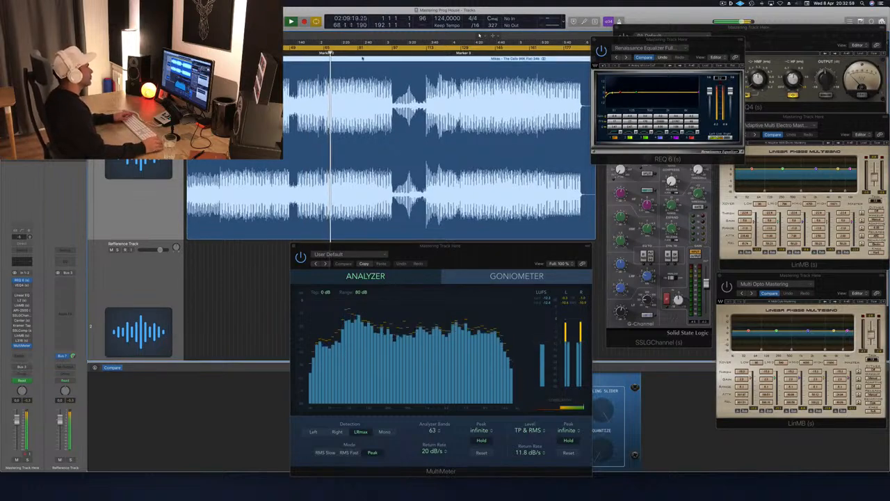
pyautogui.hotkey('shift', '.')
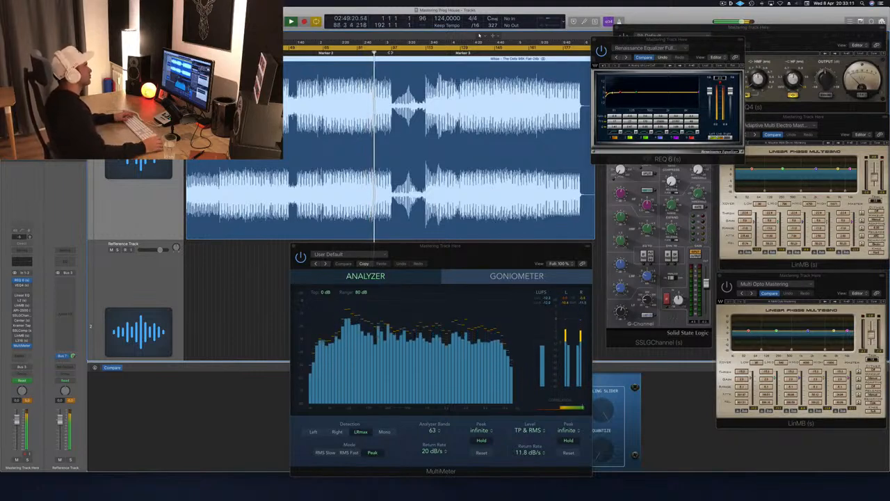
pyautogui.click(653, 34)
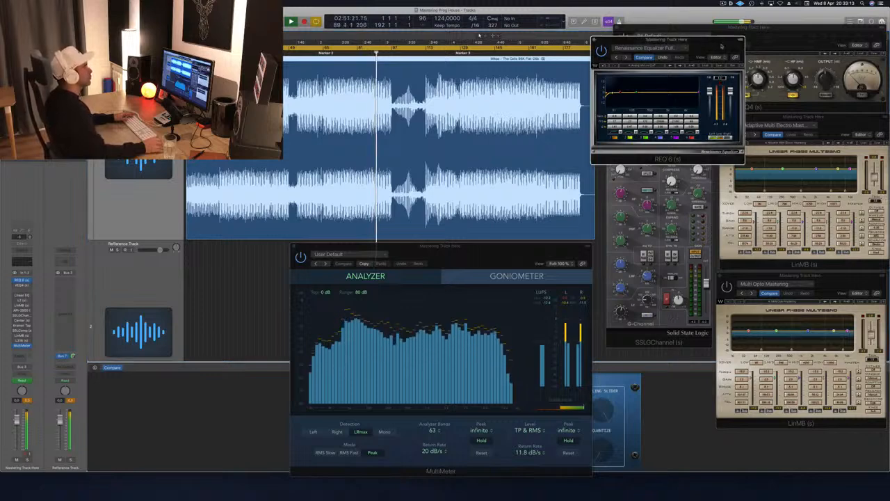
pyautogui.moveTo(721, 47); pyautogui.dragTo(705, 34)
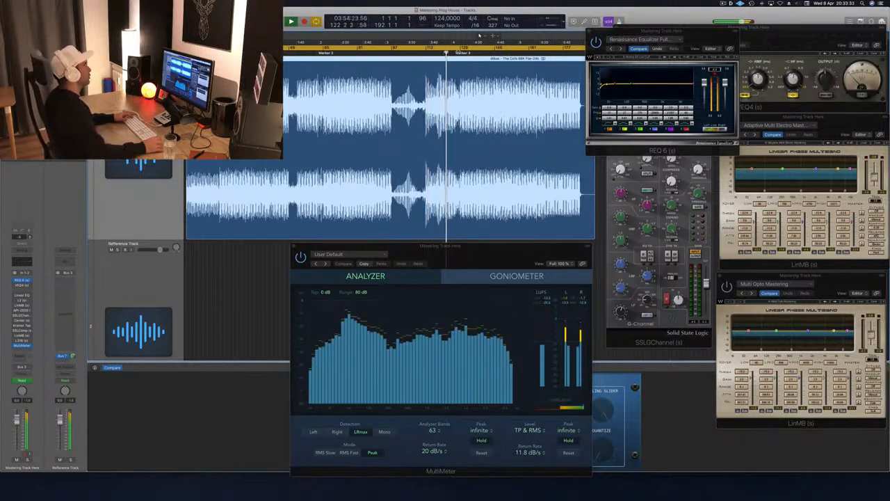
pyautogui.press(',')
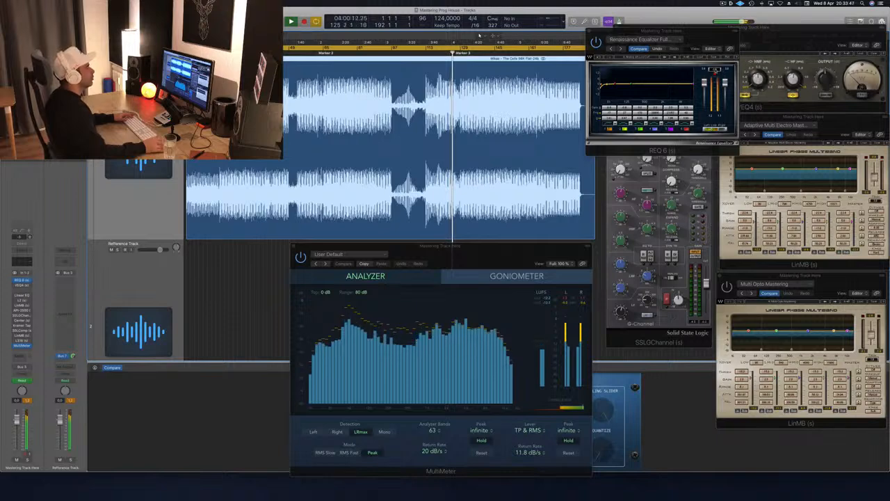
pyautogui.click(698, 32)
pyautogui.moveTo(698, 34); pyautogui.dragTo(684, 41)
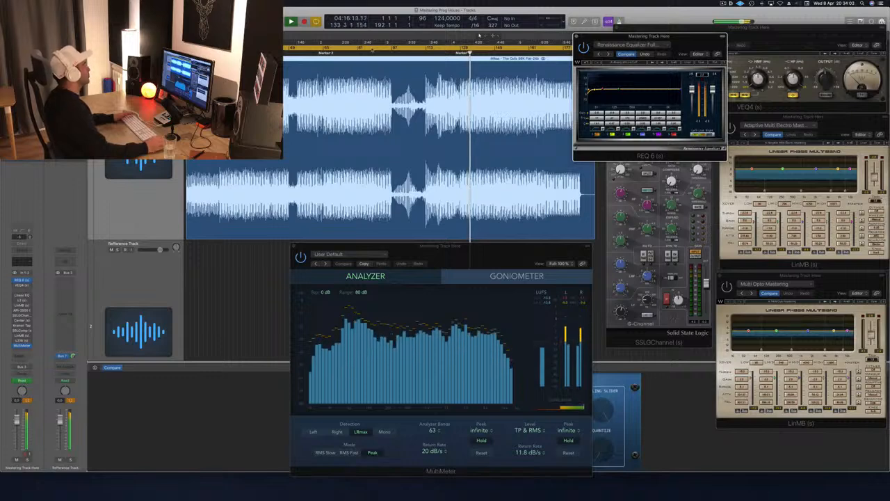
# Step: Set the cycle range to start at Marker 2, bar 65, and restart playback from there
pyautogui.press('space')
pyautogui.moveTo(188, 48); pyautogui.dragTo(325, 48)
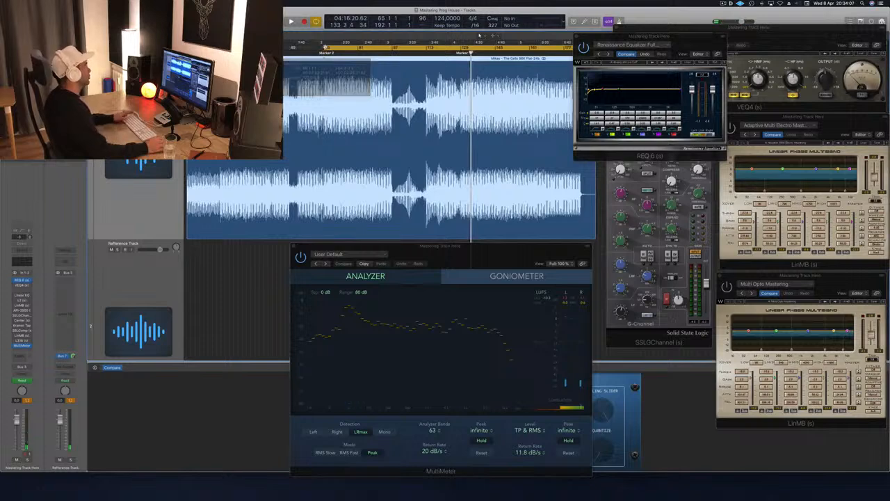
pyautogui.press('space')
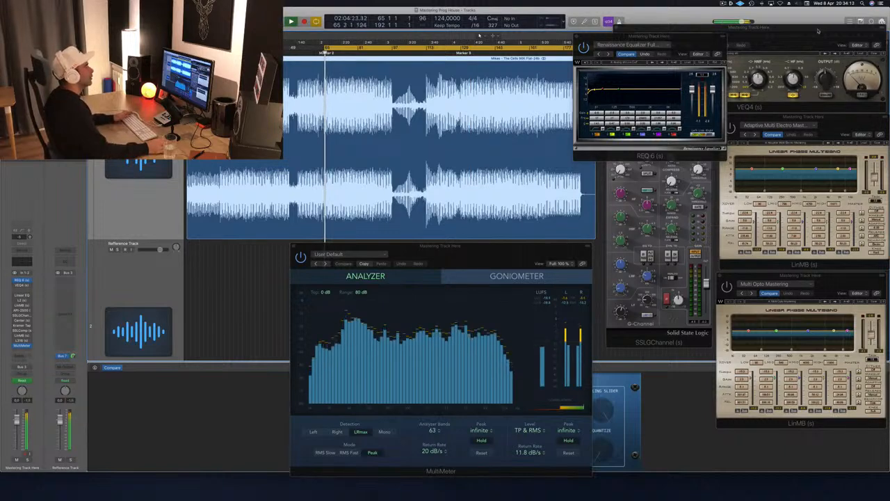
# Step: Pull the VEQ4 window out from behind the other plug-ins and move the REQ 6 window above it
pyautogui.moveTo(845, 29); pyautogui.dragTo(753, 100)
pyautogui.click(685, 38)
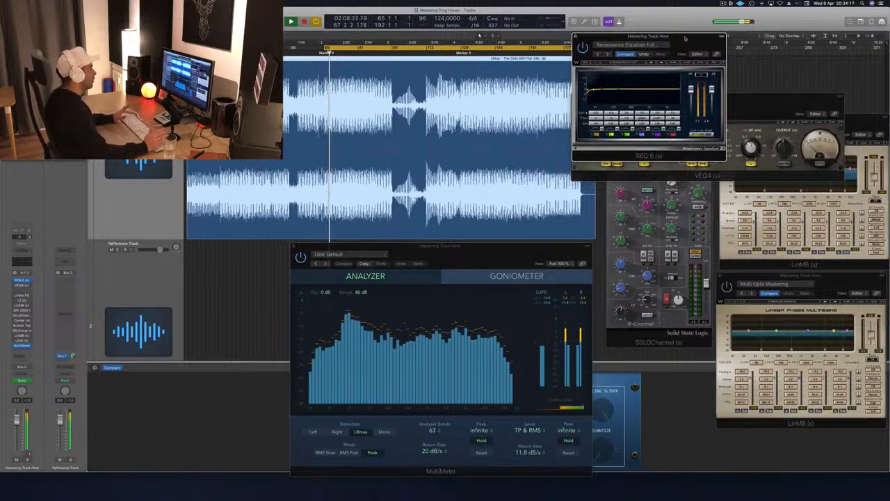
pyautogui.moveTo(686, 38); pyautogui.dragTo(683, 38)
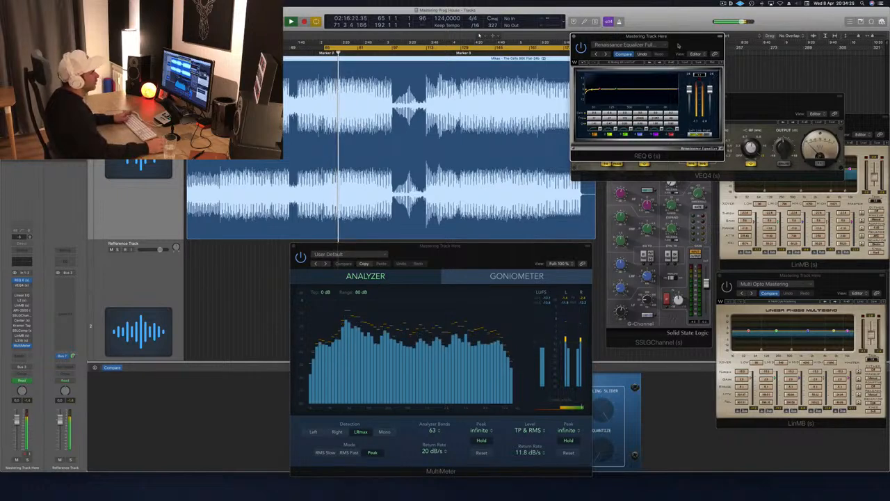
pyautogui.moveTo(679, 46); pyautogui.dragTo(787, 16)
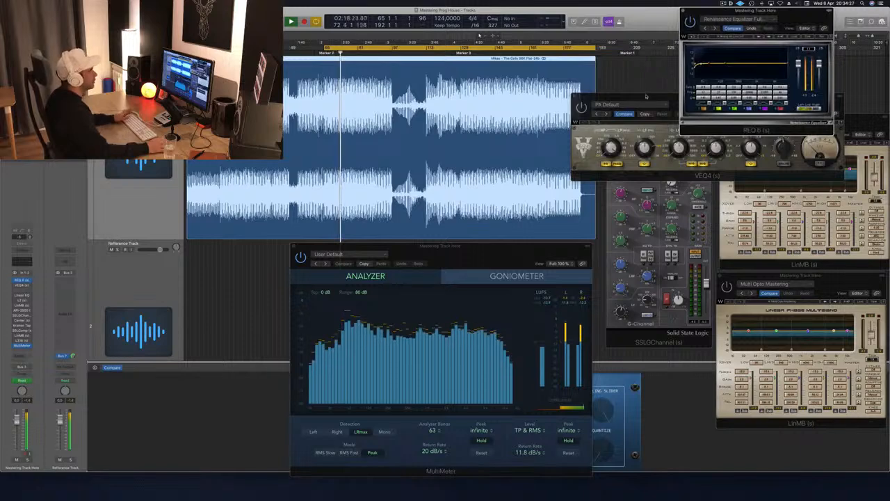
# Step: Place the VEQ4 window just below REQ 6, audition the cycled section with it, and close the VEQ4 window
pyautogui.moveTo(646, 96); pyautogui.dragTo(672, 102)
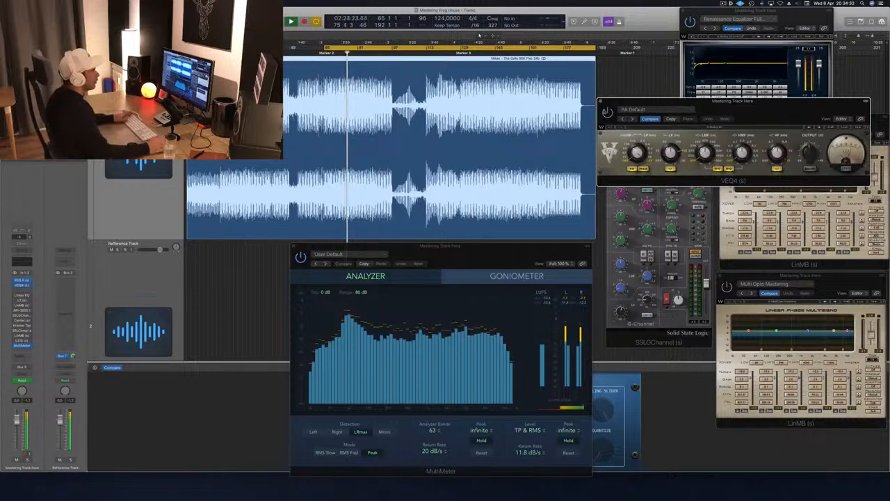
pyautogui.moveTo(782, 106); pyautogui.dragTo(791, 137)
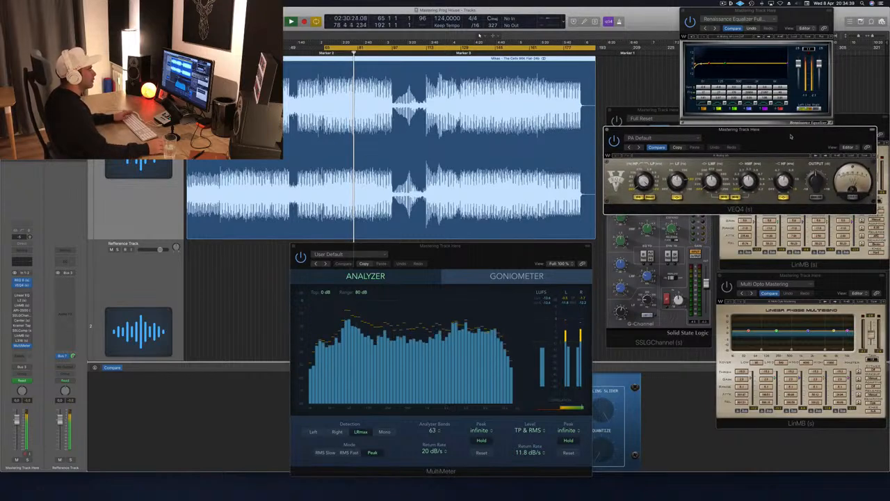
pyautogui.moveTo(791, 136); pyautogui.dragTo(788, 134)
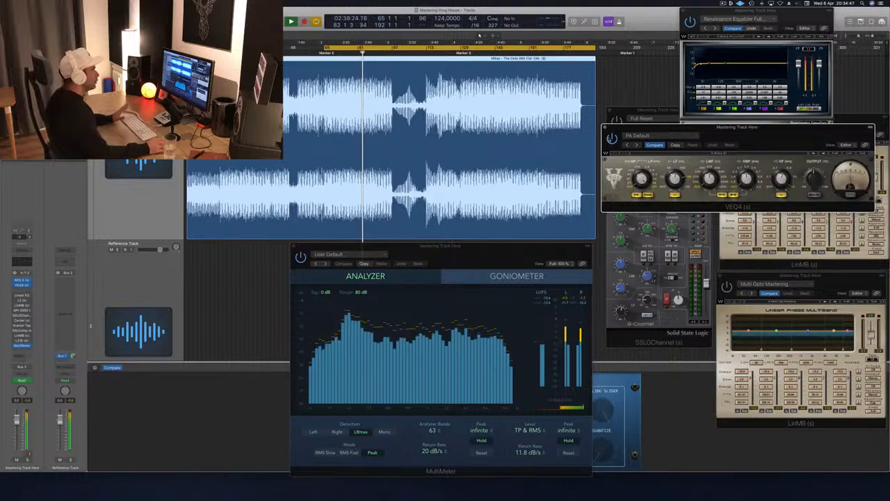
pyautogui.press('space')
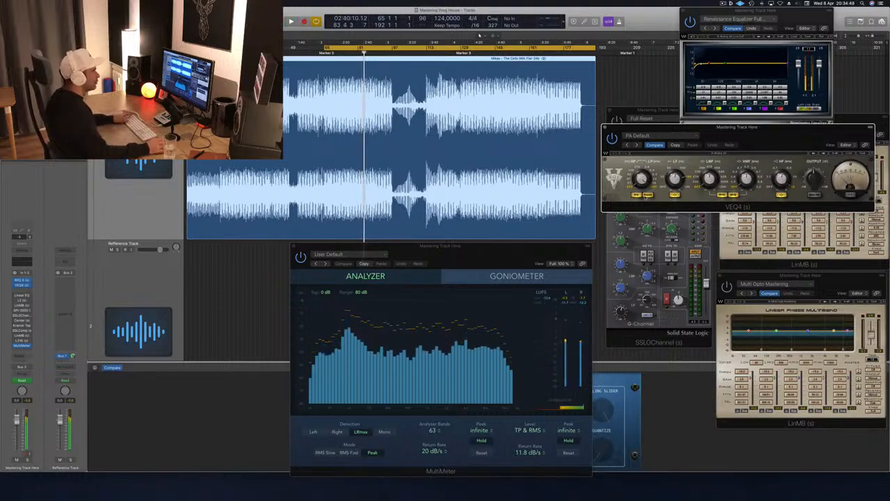
pyautogui.press('space')
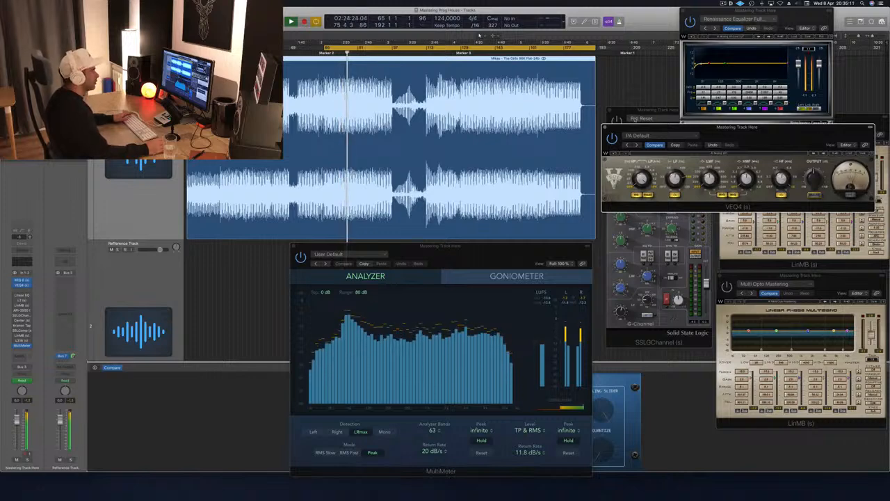
pyautogui.click(604, 128)
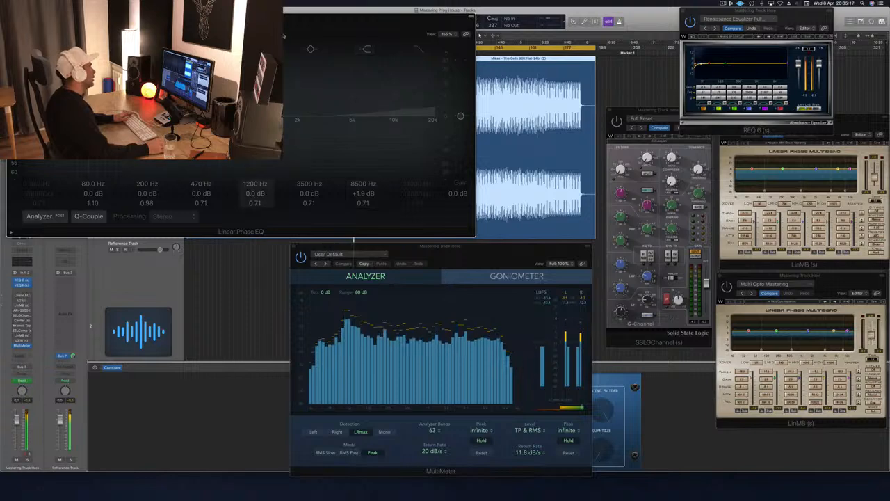
# Step: Bring the Linear Phase EQ window into full view and set its high shelf to 8800 Hz at -0.7 dB
pyautogui.moveTo(284, 35); pyautogui.dragTo(532, 75)
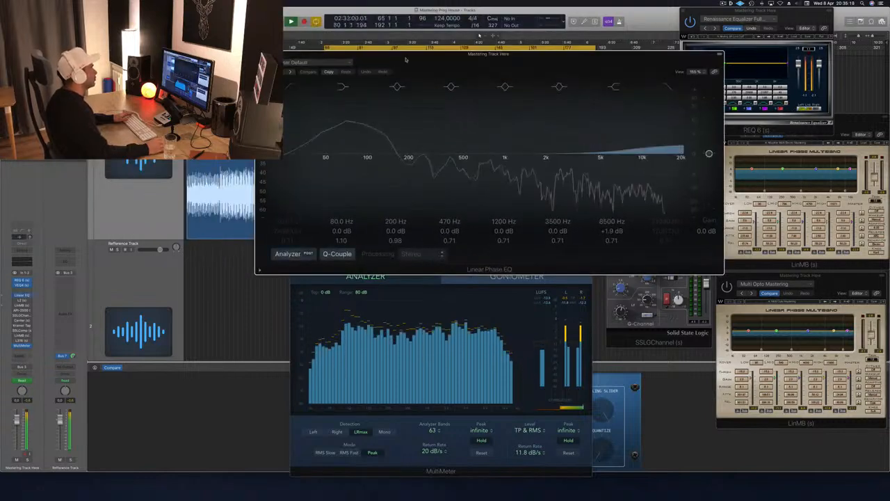
pyautogui.moveTo(406, 59); pyautogui.dragTo(422, 76)
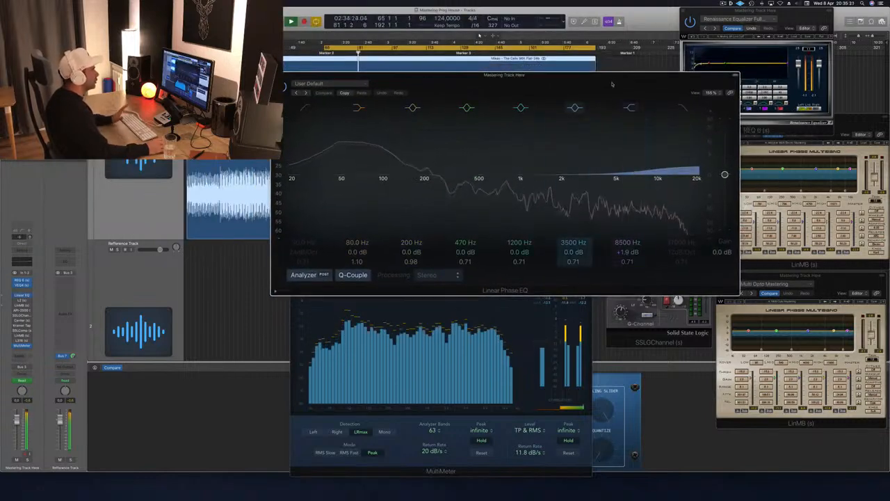
pyautogui.moveTo(612, 84); pyautogui.dragTo(660, 92)
pyautogui.moveTo(695, 178); pyautogui.dragTo(695, 184)
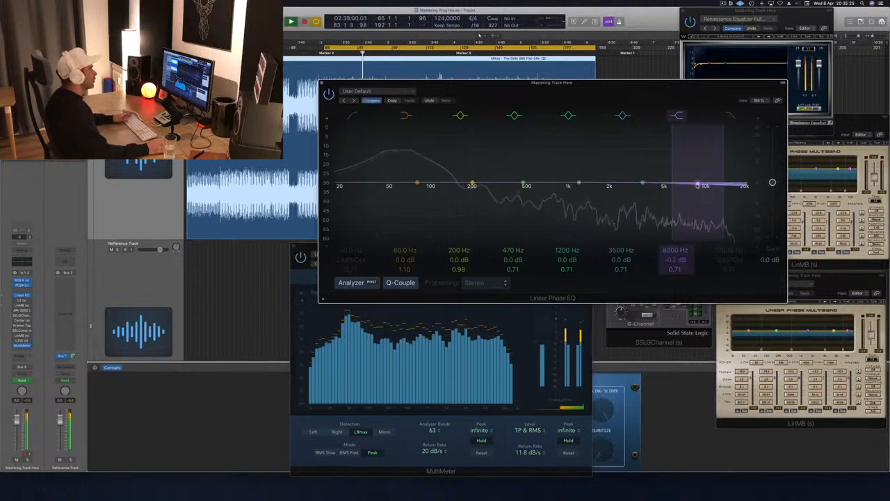
pyautogui.moveTo(697, 184); pyautogui.dragTo(697, 185)
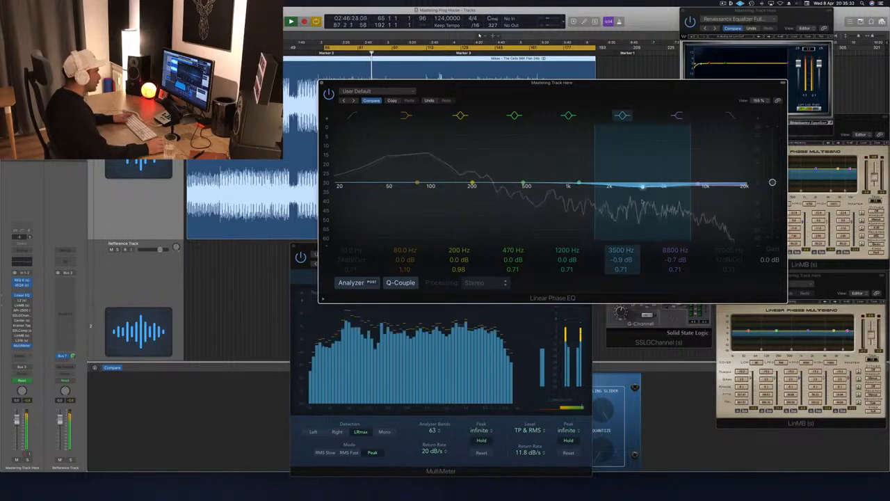
# Step: Shape the 3500 Hz bell into a narrower cut at 5000 Hz, -1.4 dB, Q 2.30, and replay from the cycle start
pyautogui.moveTo(620, 268); pyautogui.dragTo(620, 251)
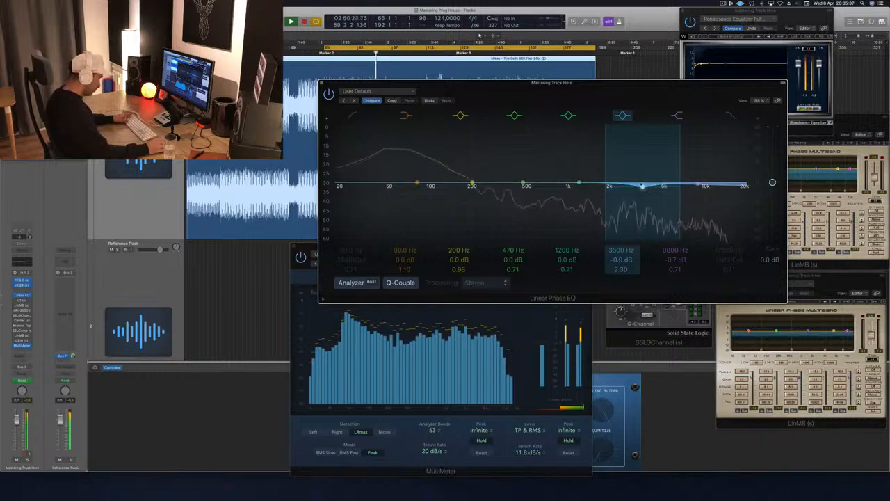
pyautogui.moveTo(642, 187); pyautogui.dragTo(665, 189)
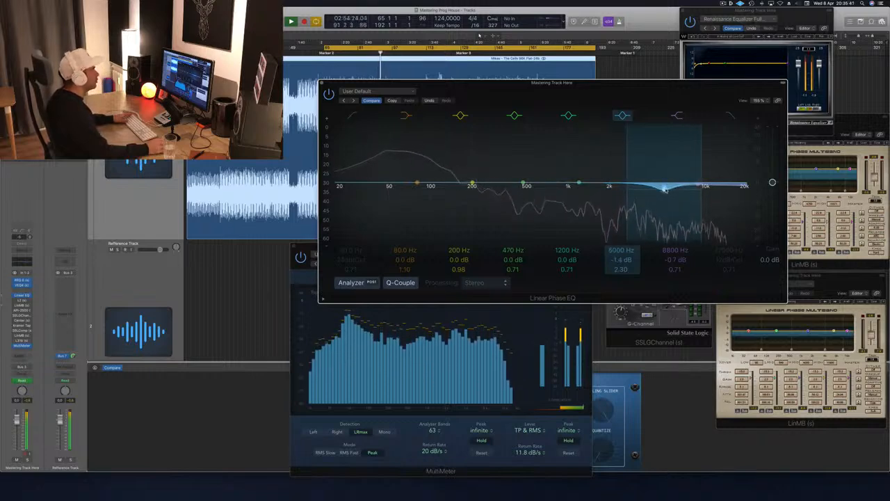
pyautogui.hotkey('alt', ',')
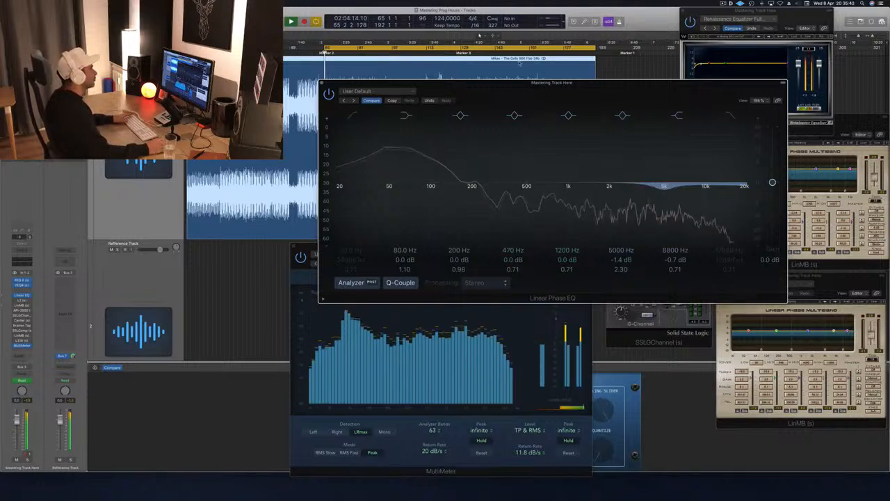
# Step: Raise the 8800 Hz shelf to 0.5 dB, slightly boost the 80 Hz low shelf, and close the Linear Phase EQ
pyautogui.moveTo(654, 83); pyautogui.dragTo(636, 86)
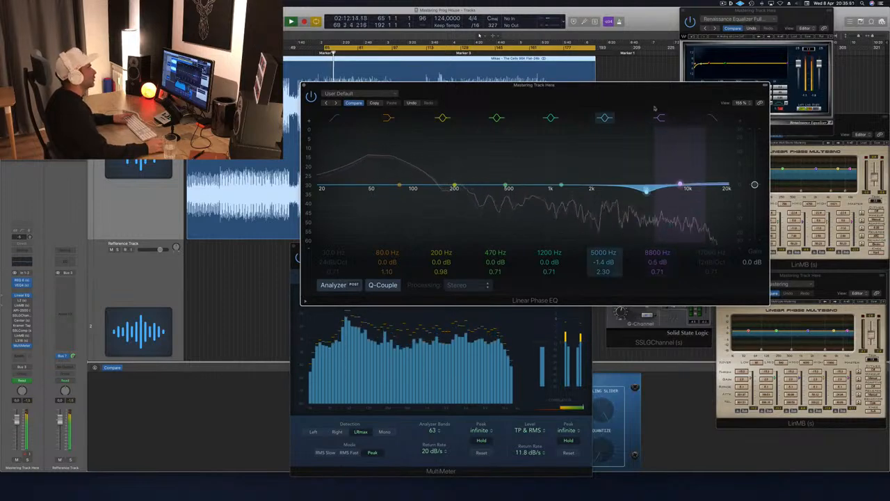
pyautogui.moveTo(557, 84); pyautogui.dragTo(588, 83)
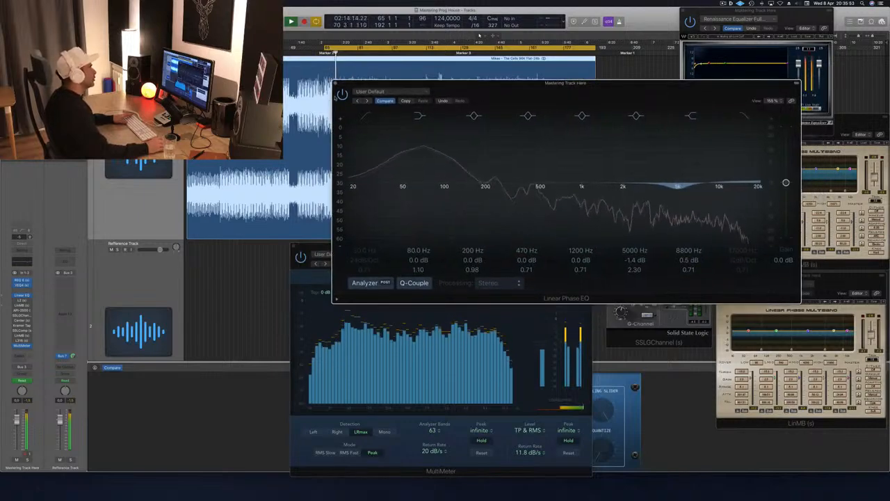
pyautogui.press('super+w')
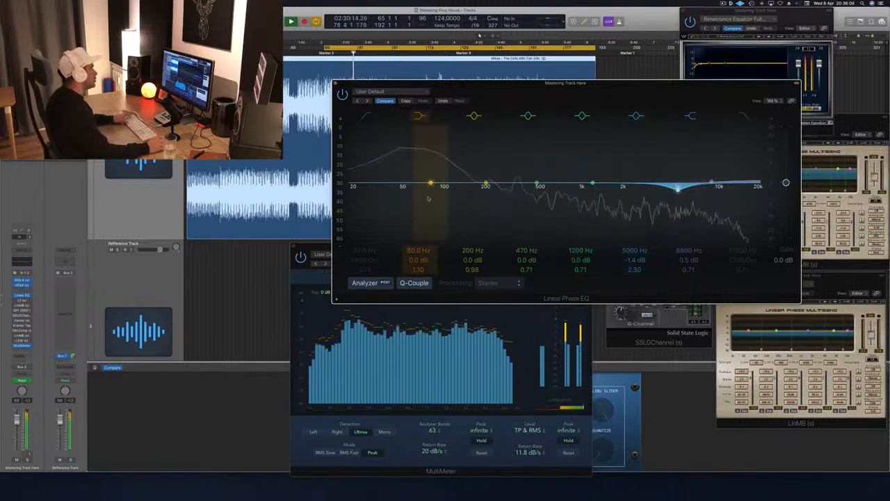
pyautogui.moveTo(430, 185)
pyautogui.mouseDown()
pyautogui.moveTo(432, 162)
pyautogui.moveTo(427, 175)
pyautogui.moveTo(395, 178)
pyautogui.moveTo(436, 179)
pyautogui.mouseUp()
pyautogui.press('super+w')
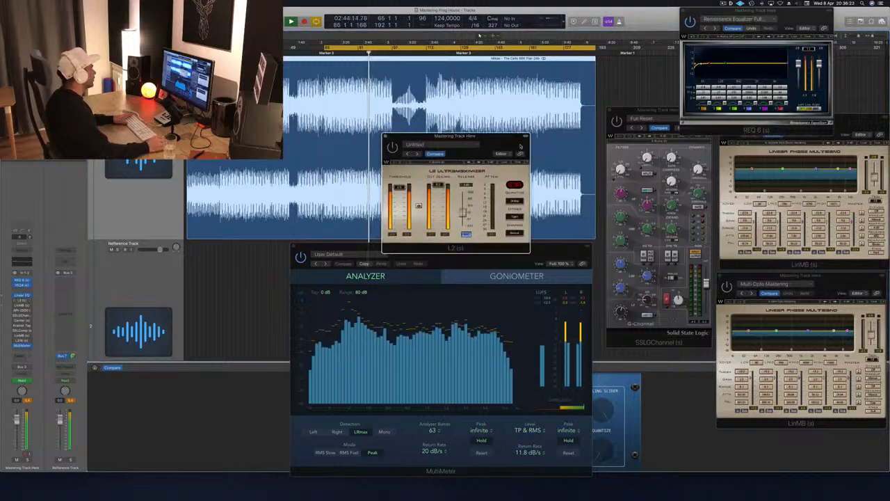
# Step: Move the L2 UltraMaximizer window aside, close it, and restart playback from bar 65
pyautogui.moveTo(500, 136); pyautogui.dragTo(611, 156)
pyautogui.press('super+w')
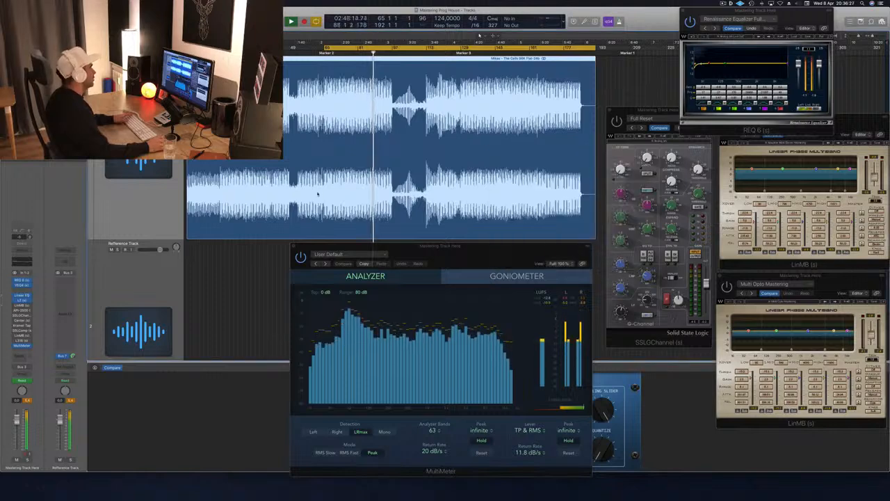
pyautogui.press('space')
pyautogui.press('space')
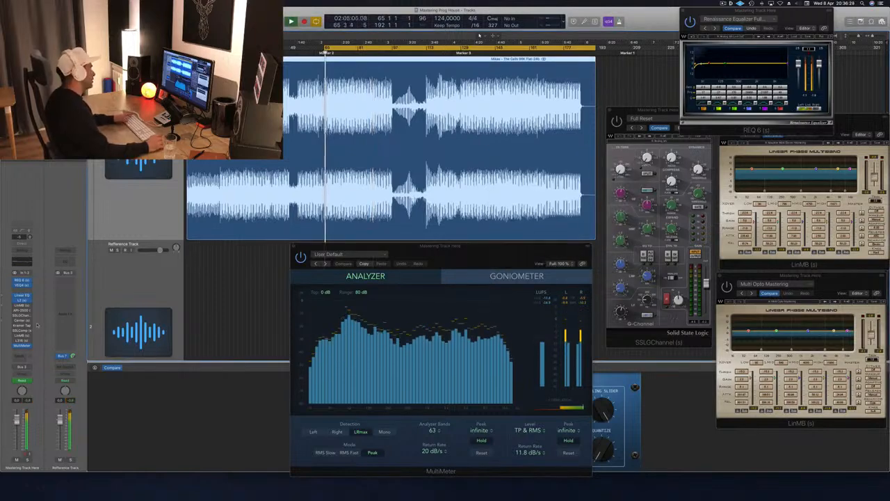
# Step: Reopen the Adaptive Multi Electro Mastering LinMB window and place it in front of the SSL G-Channel
pyautogui.click(22, 306)
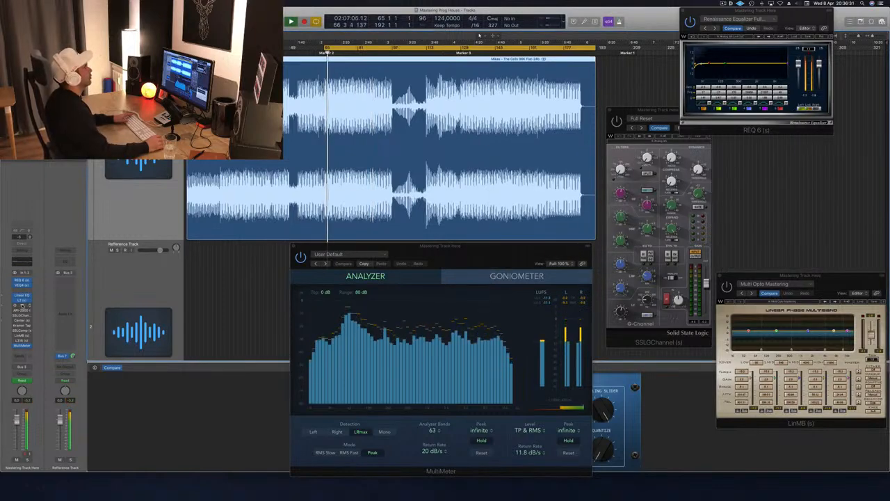
pyautogui.click(22, 306)
pyautogui.moveTo(840, 130); pyautogui.dragTo(744, 134)
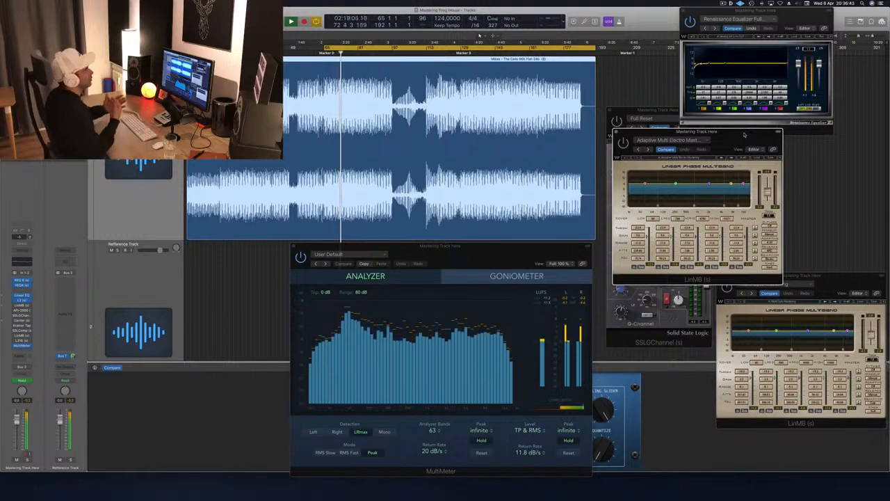
pyautogui.moveTo(745, 134); pyautogui.dragTo(745, 135)
# Step: Restart playback from bar 65 with the Adaptive Multi Electro Mastering LinMB enabled, and shift its window to uncover the SSL G-Channel
pyautogui.press('space')
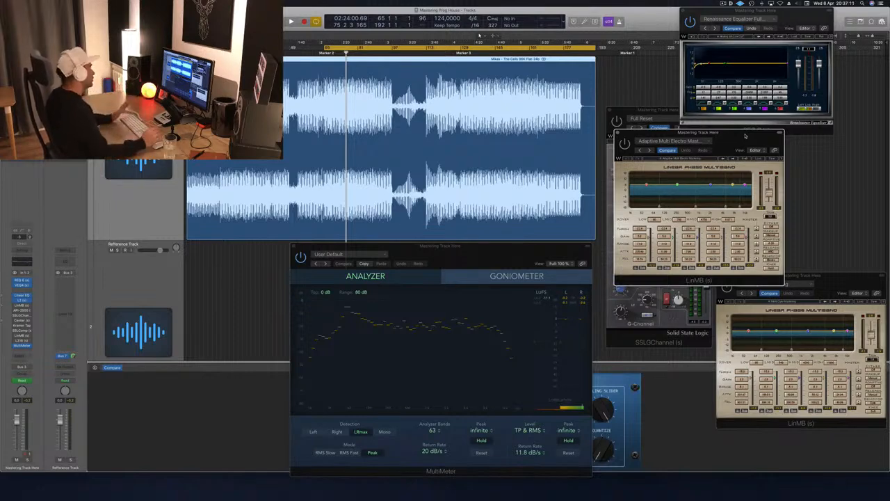
pyautogui.press('space')
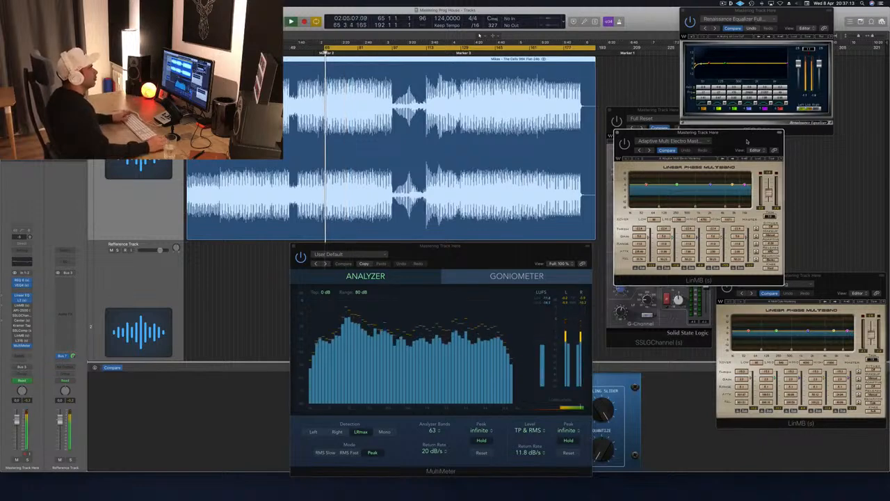
pyautogui.moveTo(738, 148)
pyautogui.mouseDown()
pyautogui.moveTo(724, 146)
pyautogui.moveTo(733, 145)
pyautogui.mouseUp()
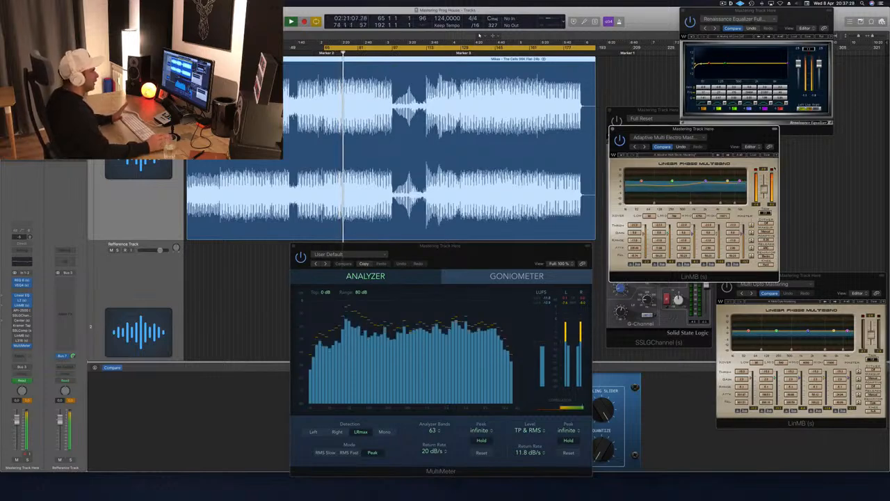
pyautogui.moveTo(727, 132); pyautogui.dragTo(776, 132)
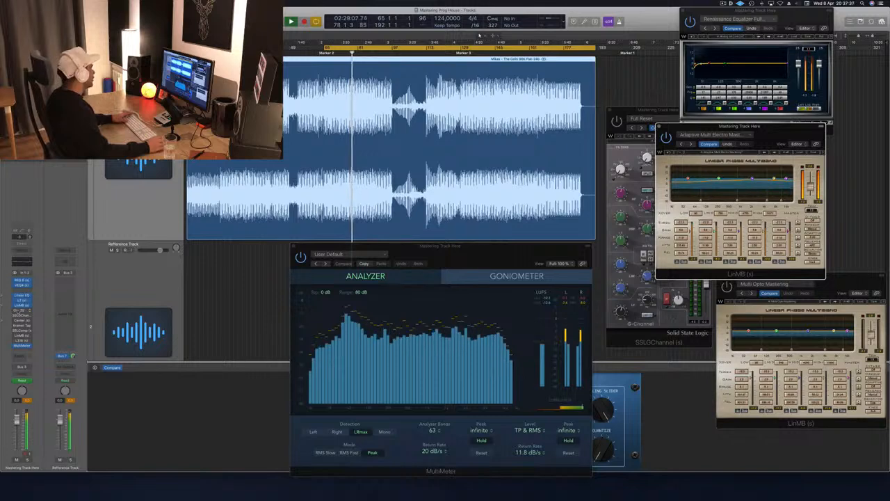
# Step: Bring the API-2500 compressor into full view and nudge its threshold while the track plays
pyautogui.click(479, 35)
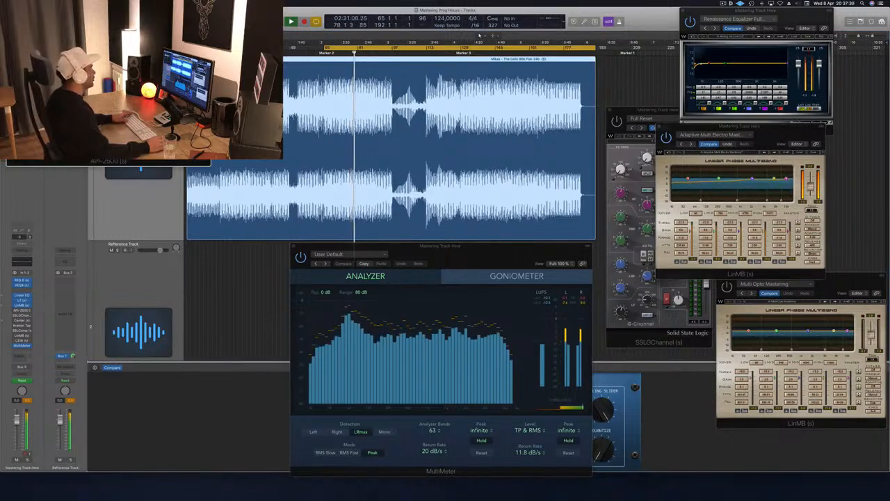
pyautogui.click(649, 234)
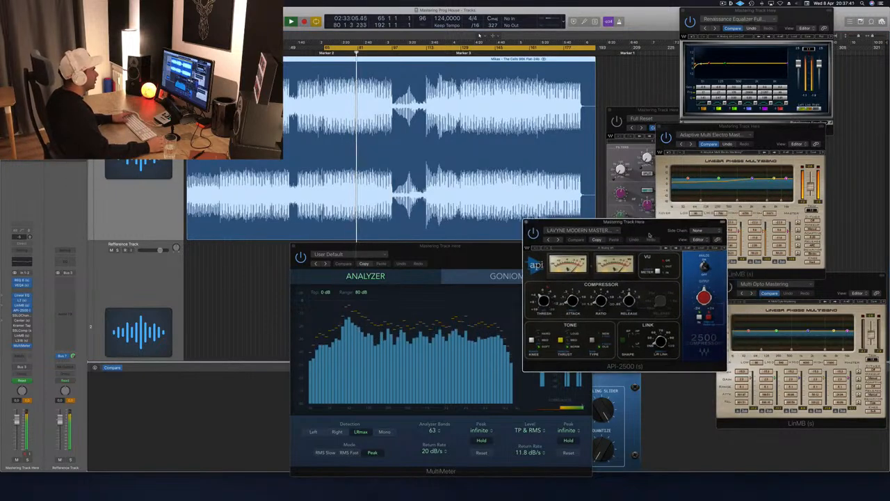
pyautogui.moveTo(544, 300); pyautogui.dragTo(543, 295)
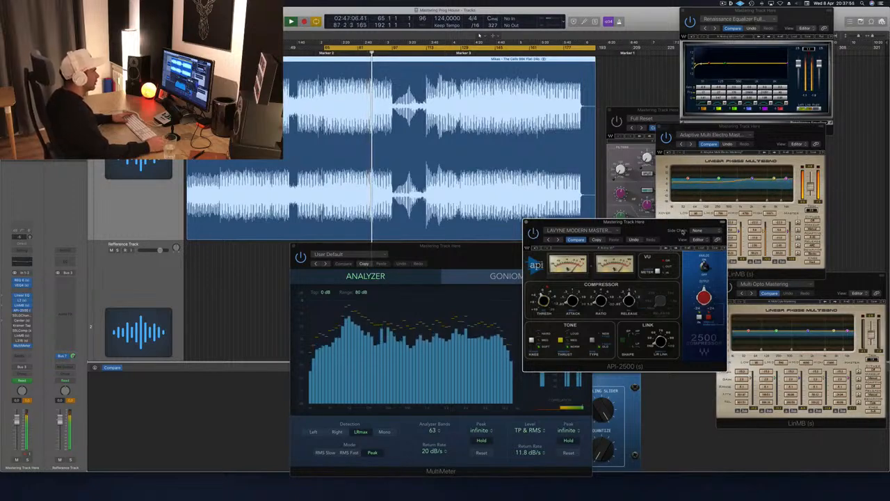
# Step: Close the API-2500 window and restart playback from bar 65
pyautogui.moveTo(599, 222); pyautogui.dragTo(622, 218)
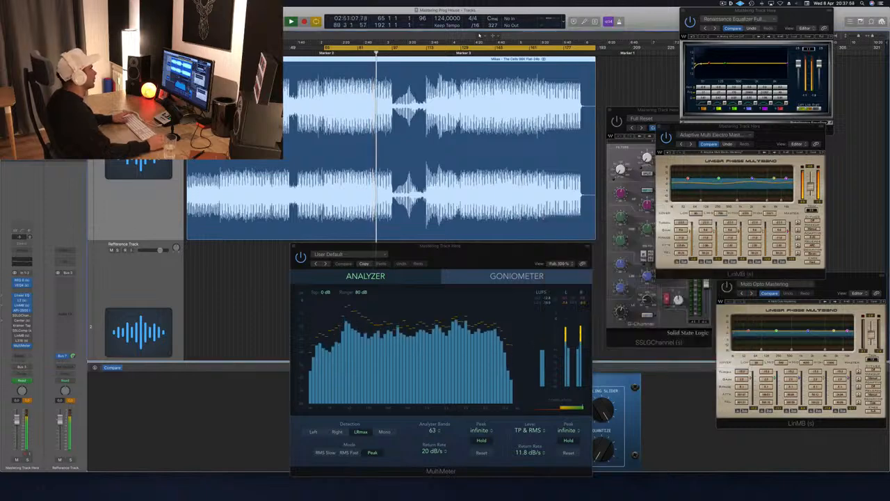
pyautogui.click(551, 218)
pyautogui.hotkey('alt', ',')
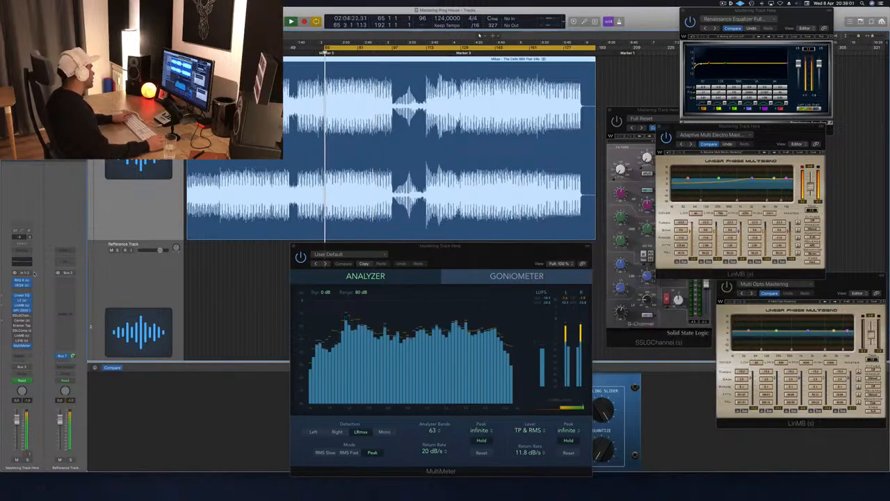
# Step: Bring the SSL G-Channel to the front, enable it, and place its window just beneath the ruler beside the REQ 6
pyautogui.press('super+w')
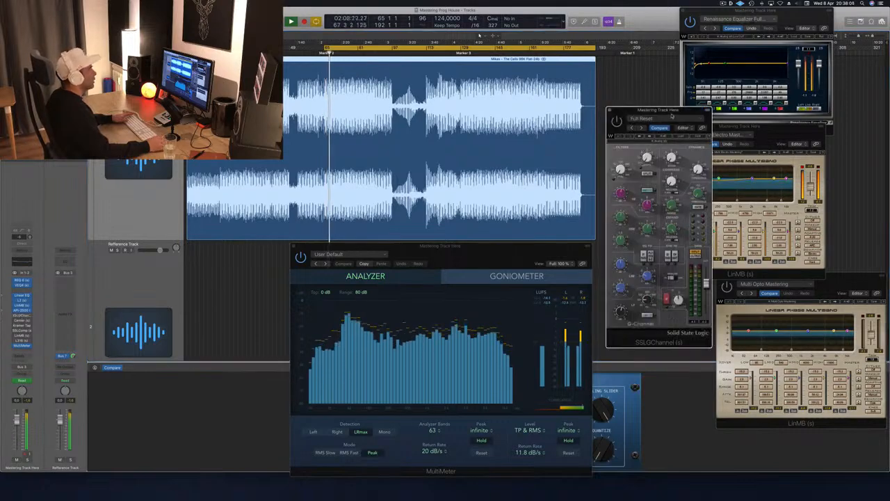
pyautogui.moveTo(671, 111); pyautogui.dragTo(630, 112)
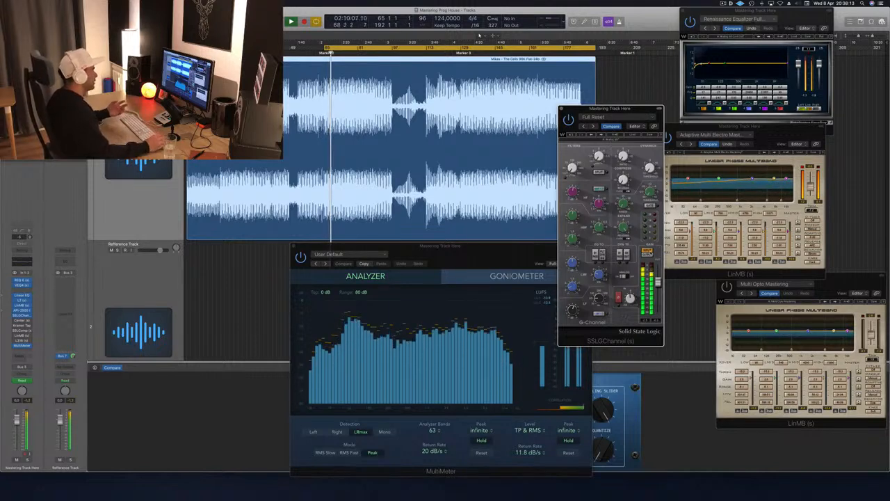
pyautogui.moveTo(644, 112); pyautogui.dragTo(690, 73)
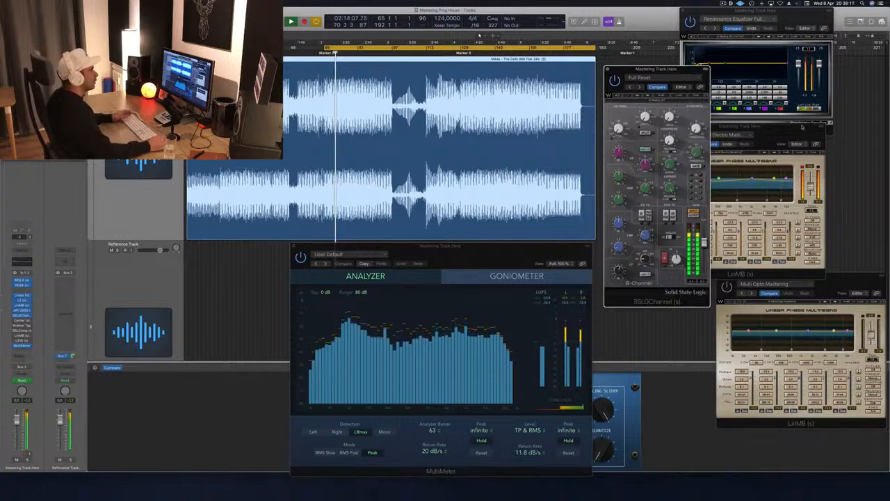
# Step: Move the Adaptive Multi Electro Mastering LinMB and MultiMeter windows aside to clear space around the SSL G-Channel
pyautogui.click(802, 129)
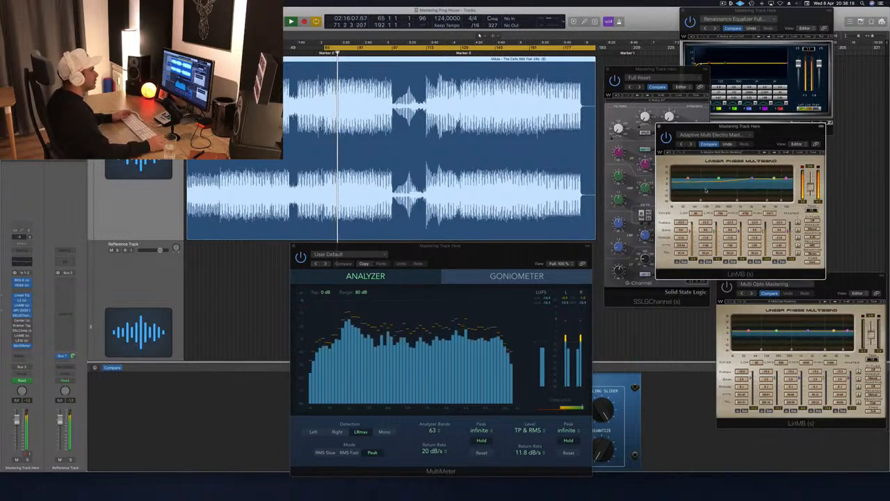
pyautogui.moveTo(738, 127); pyautogui.dragTo(855, 123)
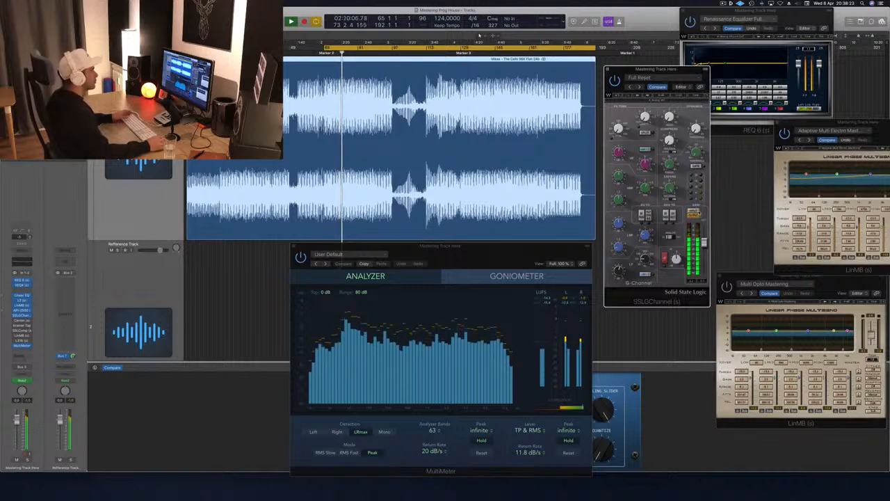
pyautogui.moveTo(549, 248); pyautogui.dragTo(429, 255)
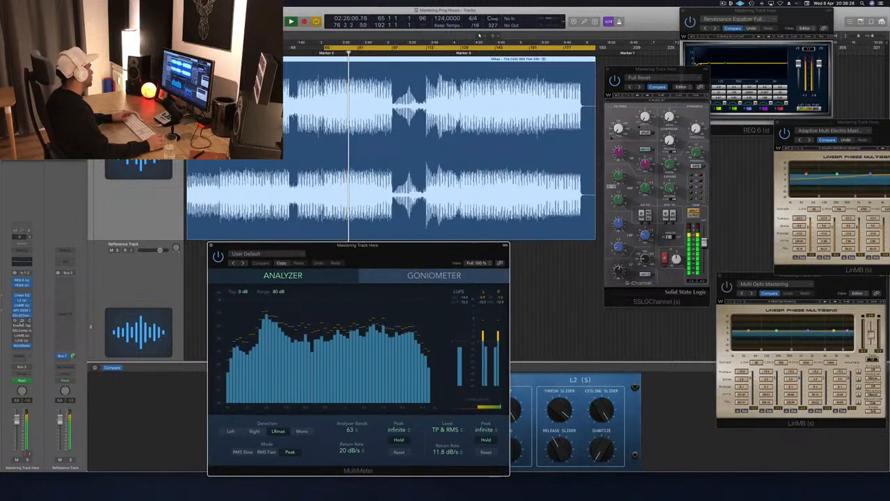
# Step: Open the Center plug-in and place its window over the lower part of the SSL G-Channel
pyautogui.click(22, 322)
pyautogui.moveTo(491, 137); pyautogui.dragTo(694, 188)
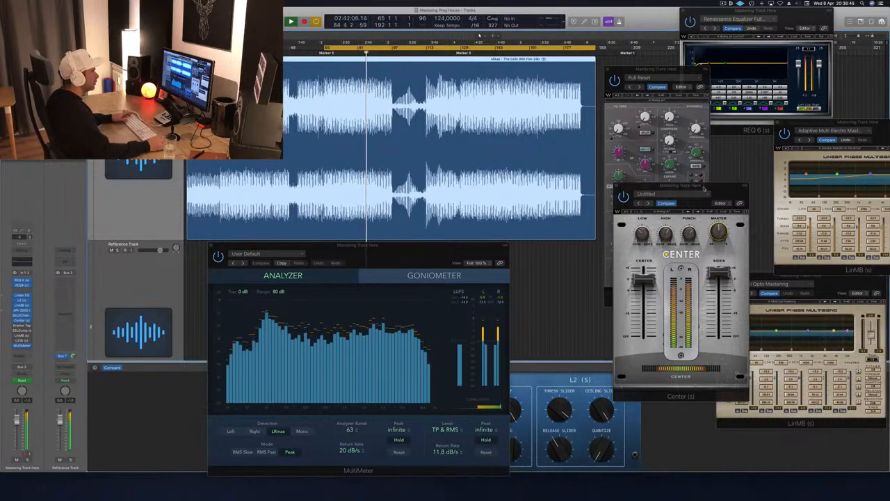
pyautogui.moveTo(700, 202); pyautogui.dragTo(693, 200)
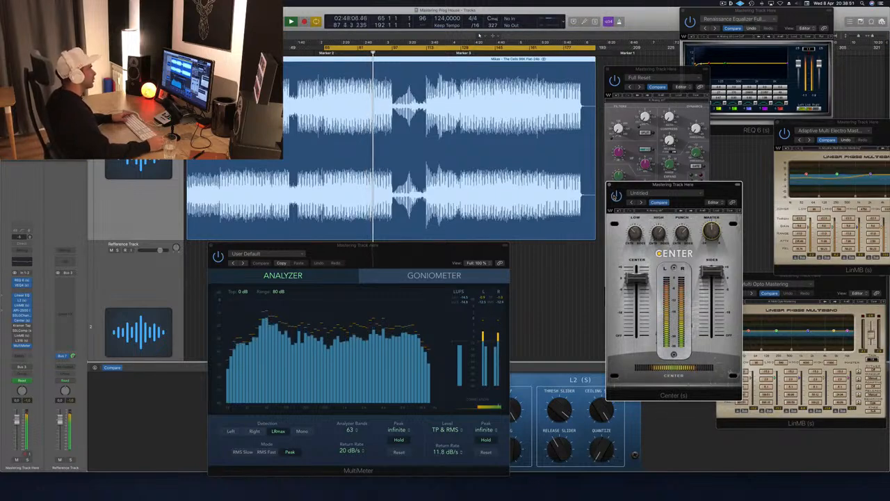
# Step: Replay the track from bar 65 to audition the Center plug-in, and shift its window slightly aside
pyautogui.press('space')
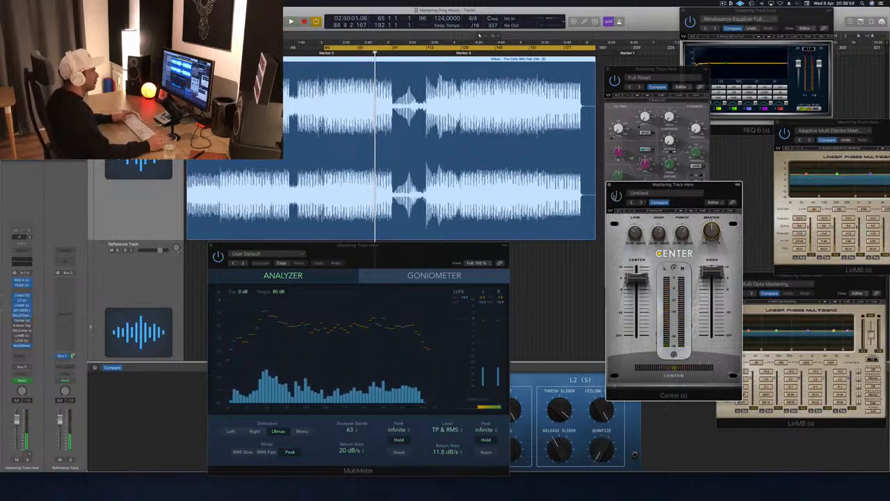
pyautogui.press('space')
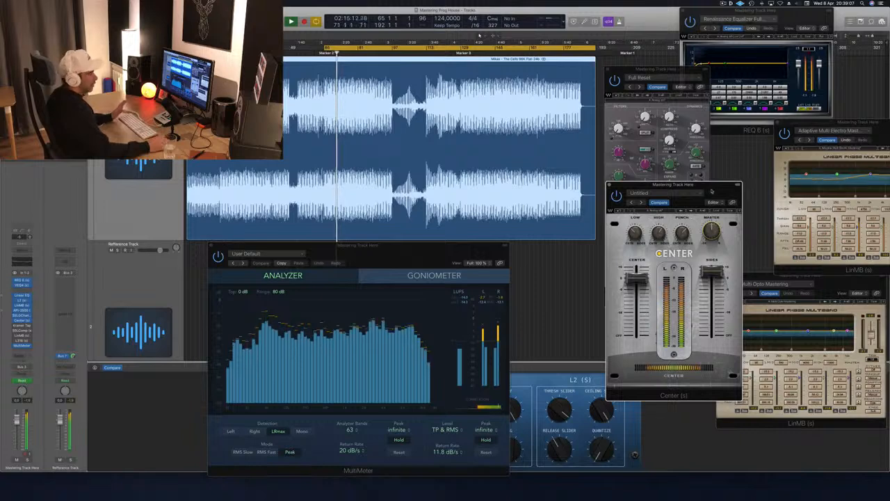
pyautogui.moveTo(716, 189); pyautogui.dragTo(729, 184)
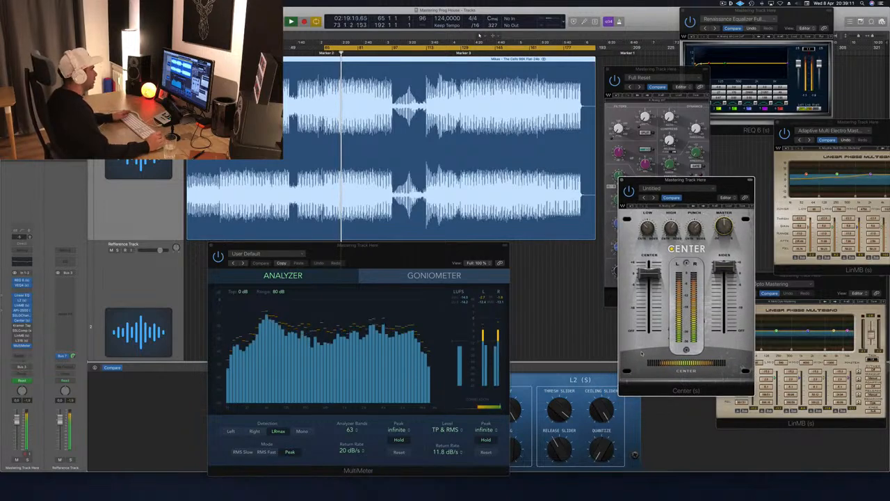
# Step: Bring the Kramer Tape window into view above the MultiMeter, audition Mastering Clean and Open, and close the window
pyautogui.moveTo(429, 258); pyautogui.dragTo(439, 253)
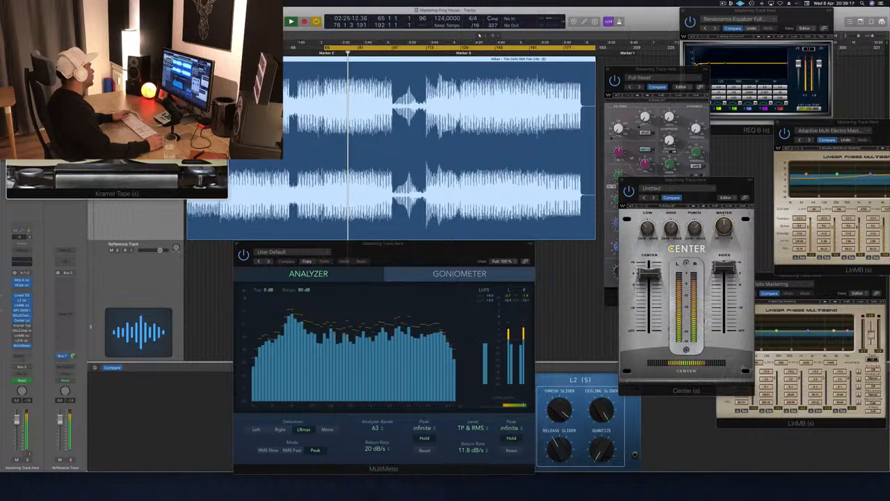
pyautogui.moveTo(36, 35); pyautogui.dragTo(334, 63)
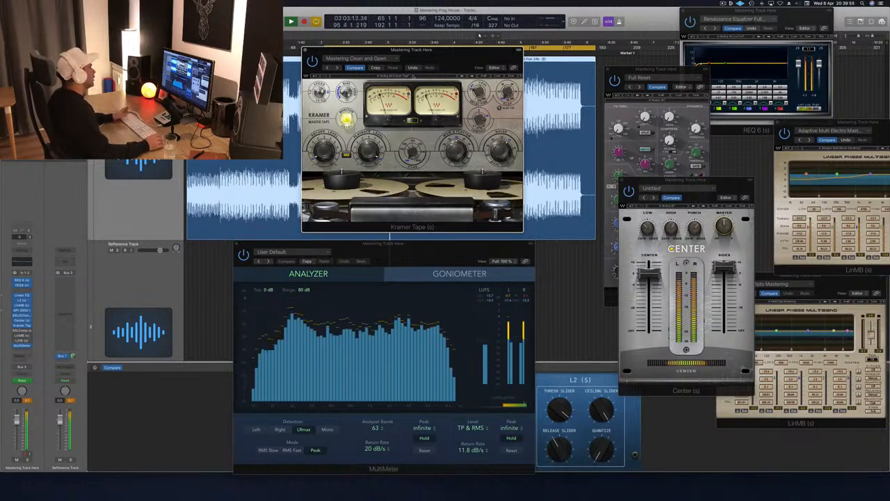
pyautogui.moveTo(411, 50); pyautogui.dragTo(514, 53)
pyautogui.press('super+w')
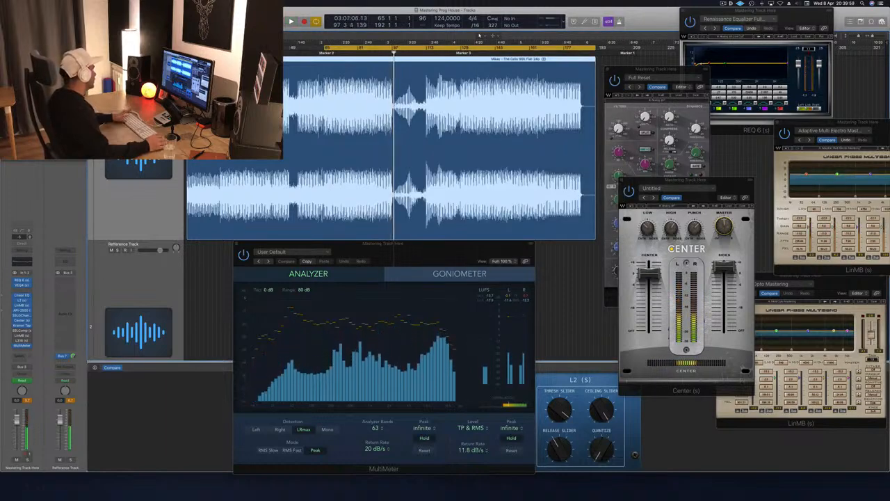
# Step: Restart playback from bar 65 and place the SSLComp window in front of the Center plug-in
pyautogui.hotkey('alt', ',')
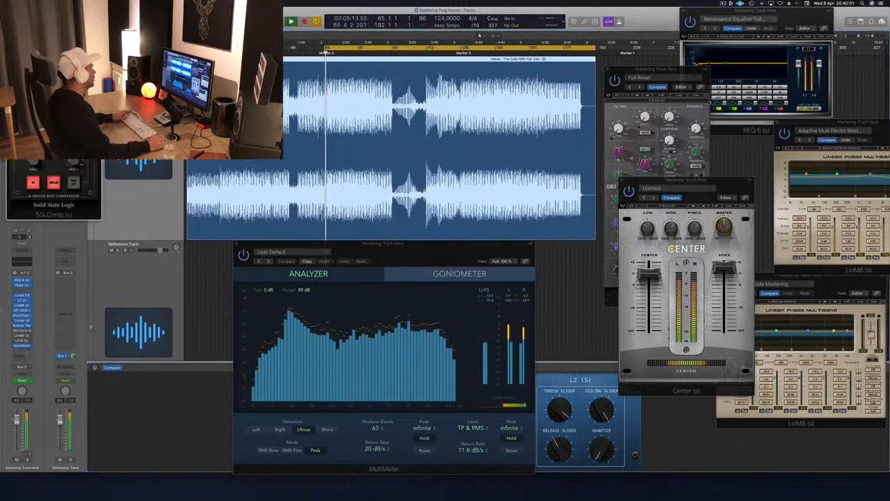
pyautogui.click(37, 308)
pyautogui.moveTo(685, 187); pyautogui.dragTo(659, 157)
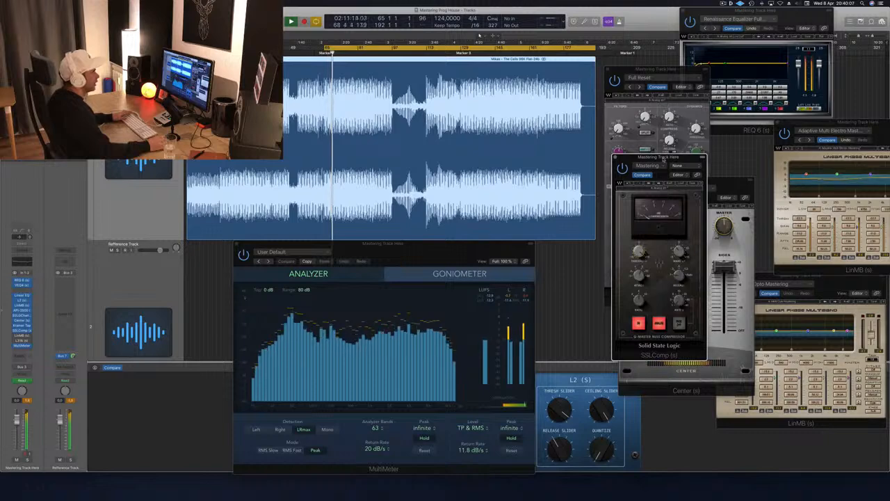
pyautogui.moveTo(663, 158); pyautogui.dragTo(668, 160)
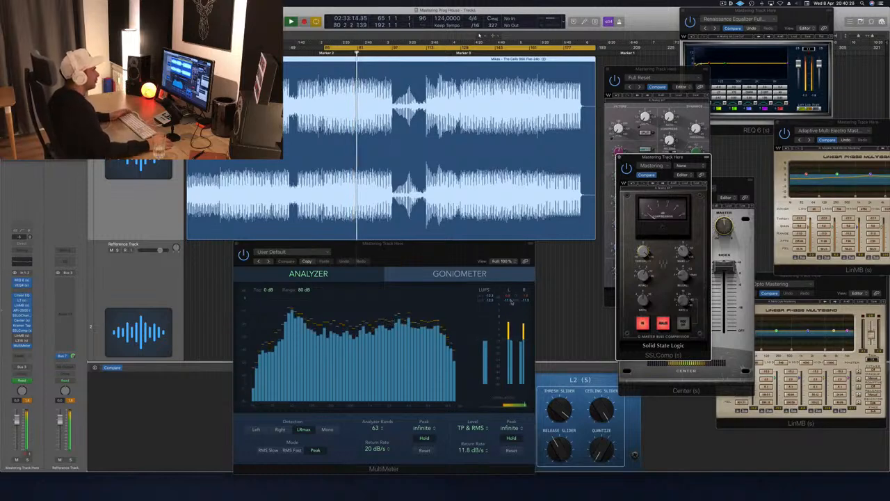
# Step: Reset the MultiMeter's held level peaks and check the SSLComp settings against the meter
pyautogui.click(523, 319)
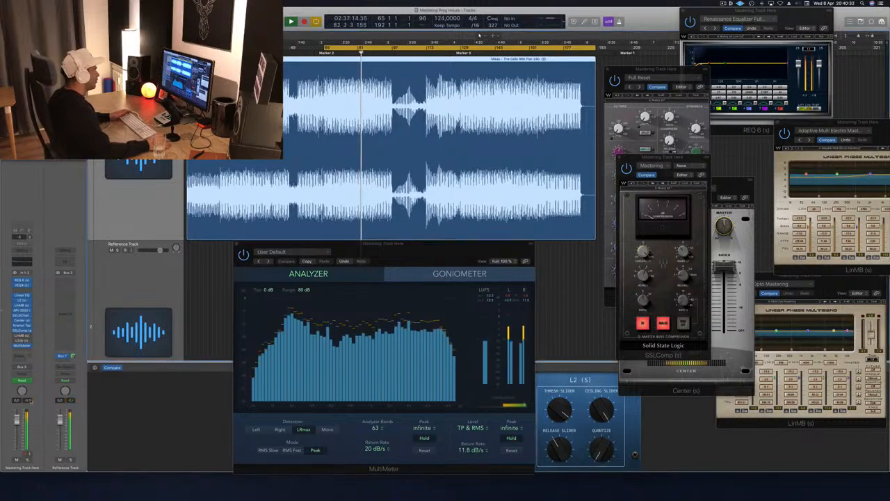
pyautogui.click(697, 244)
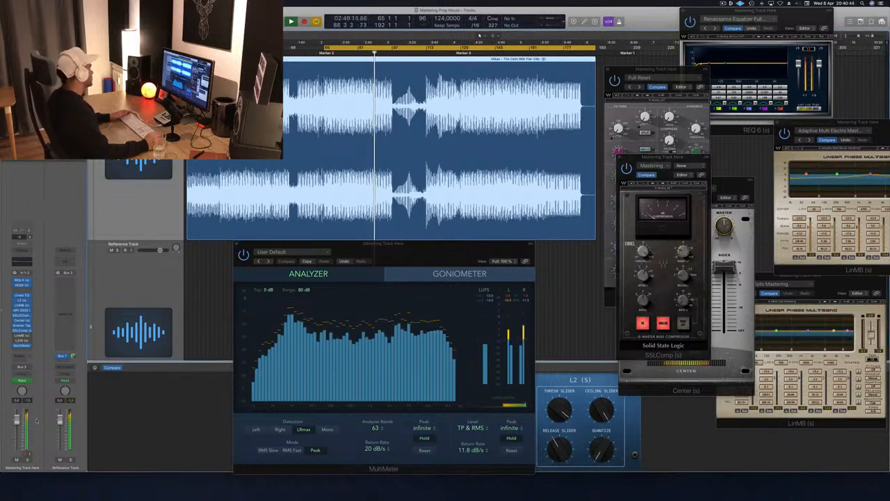
pyautogui.click(411, 251)
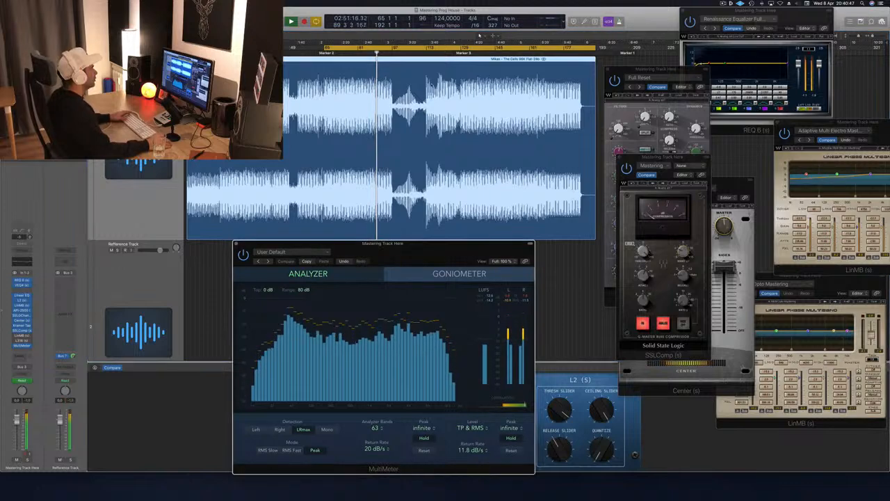
# Step: Audition the drop after the breakdown and the section starting at Marker 3
pyautogui.click(425, 55)
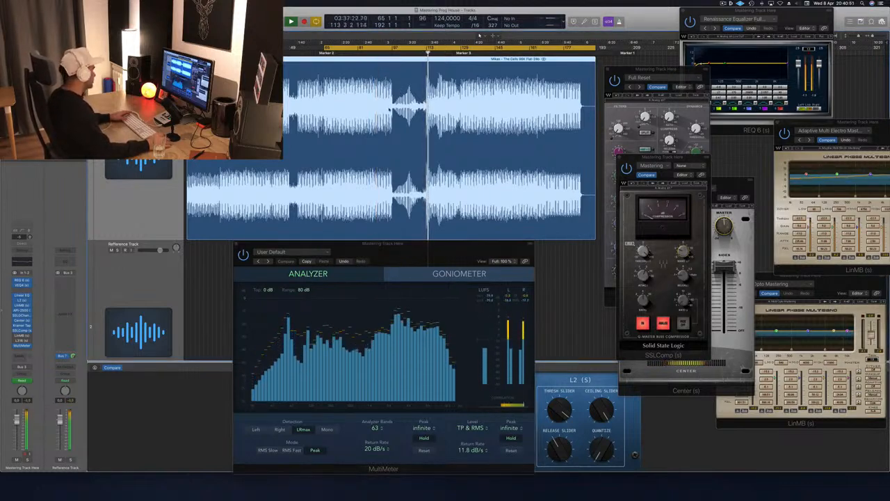
pyautogui.click(462, 53)
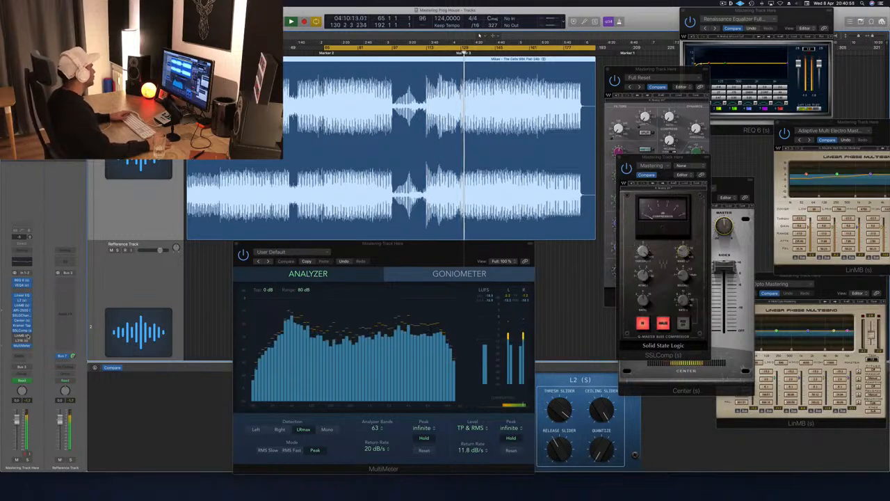
# Step: Toggle the Multi Opto Mastering LinMB window back to the front and move the SSLComp window up beside it
pyautogui.press('super+w')
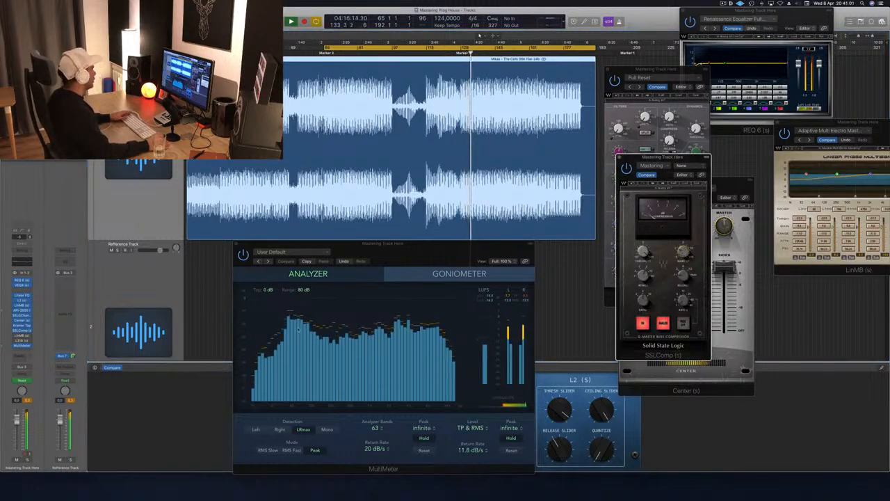
pyautogui.moveTo(699, 164); pyautogui.dragTo(699, 53)
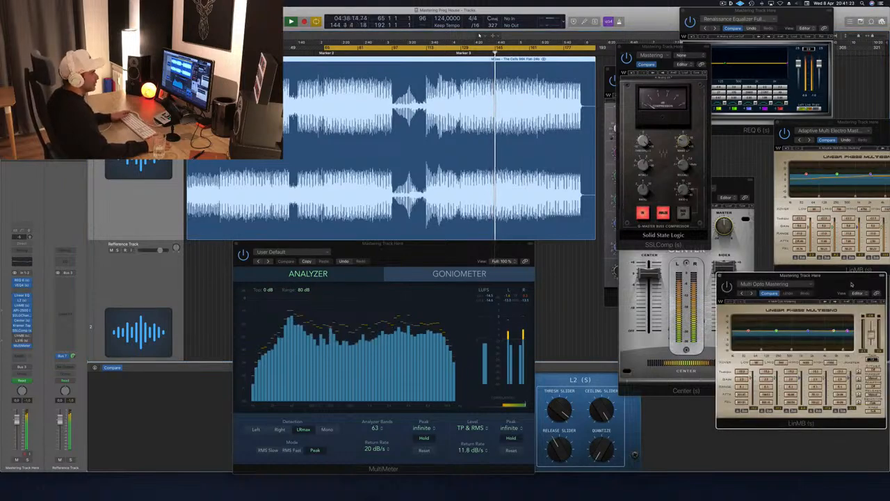
# Step: Bring up the Multi Opto Mastering LinMB window, shift the Adaptive Multi Electro one beside it, and uncover the SSLComp plug-in
pyautogui.click(21, 337)
pyautogui.moveTo(741, 94); pyautogui.dragTo(751, 134)
pyautogui.moveTo(749, 131)
pyautogui.mouseDown()
pyautogui.moveTo(732, 131)
pyautogui.moveTo(744, 132)
pyautogui.moveTo(740, 139)
pyautogui.mouseUp()
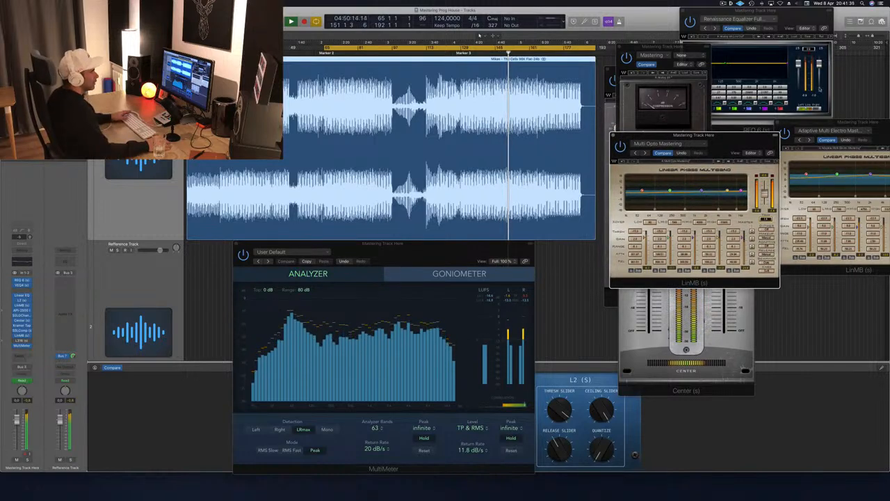
pyautogui.moveTo(865, 123); pyautogui.dragTo(827, 119)
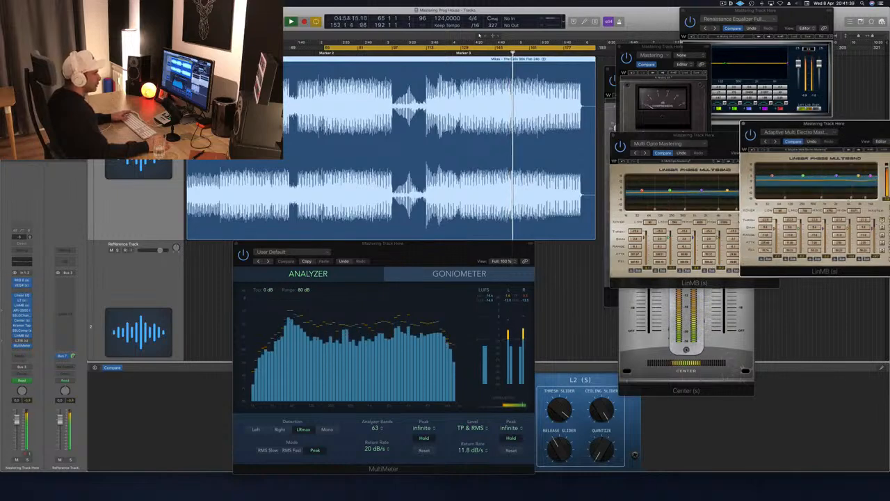
pyautogui.moveTo(680, 137); pyautogui.dragTo(684, 262)
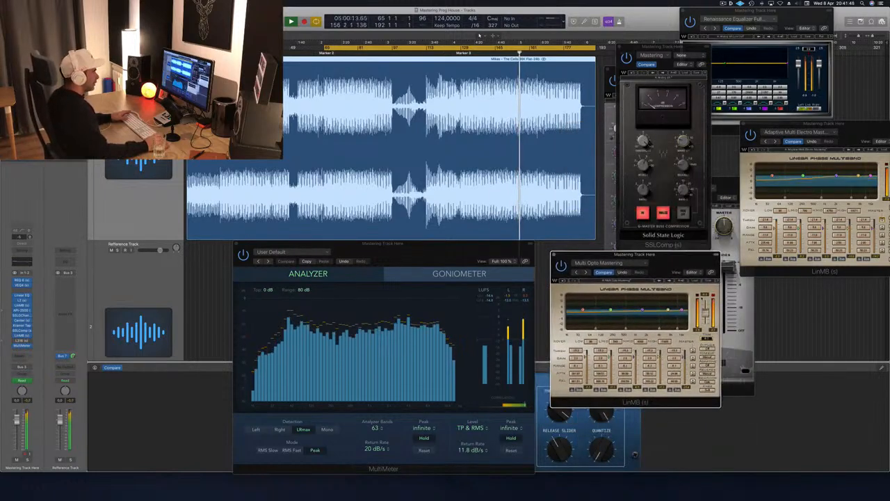
# Step: Stack the Adaptive Multi Electro Mastering LinMB window directly above the Multi Opto Mastering LinMB window
pyautogui.moveTo(800, 126); pyautogui.dragTo(765, 77)
pyautogui.click(663, 255)
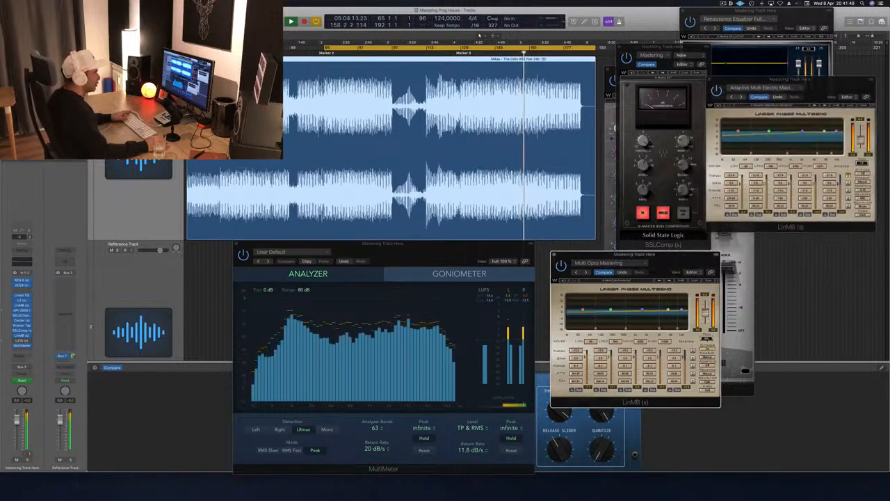
pyautogui.moveTo(664, 255); pyautogui.dragTo(771, 245)
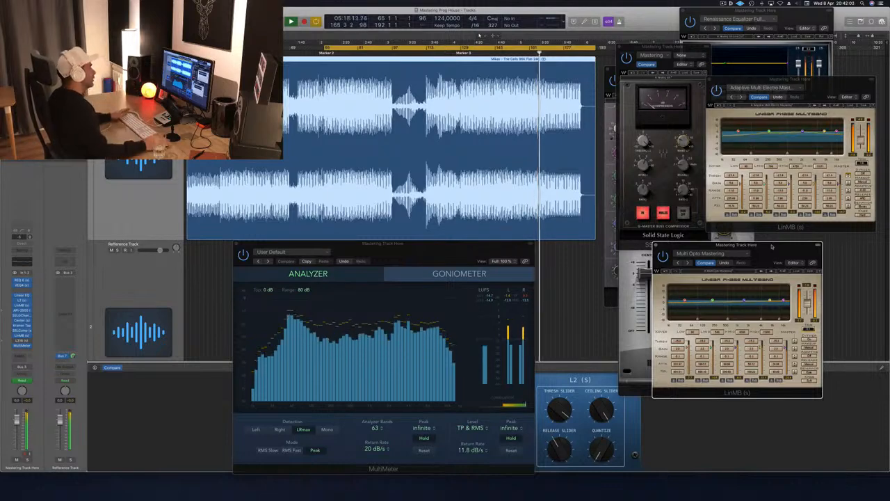
pyautogui.moveTo(824, 85); pyautogui.dragTo(810, 55)
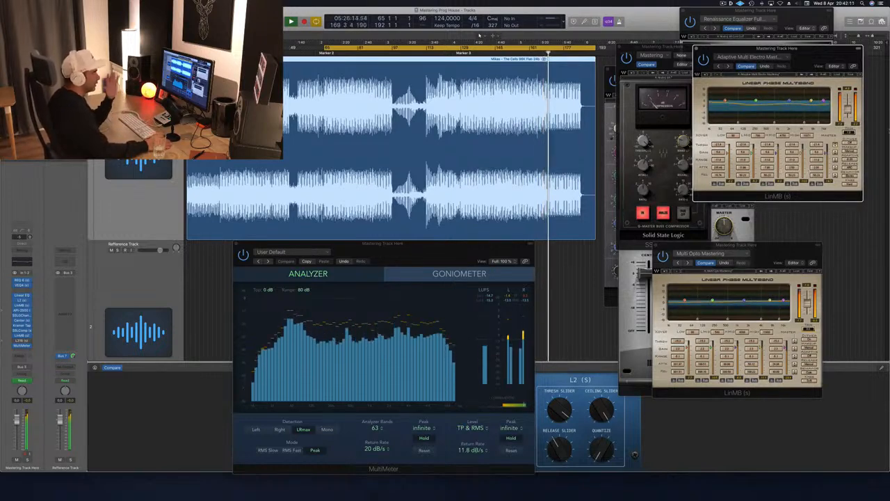
pyautogui.moveTo(817, 53); pyautogui.dragTo(775, 89)
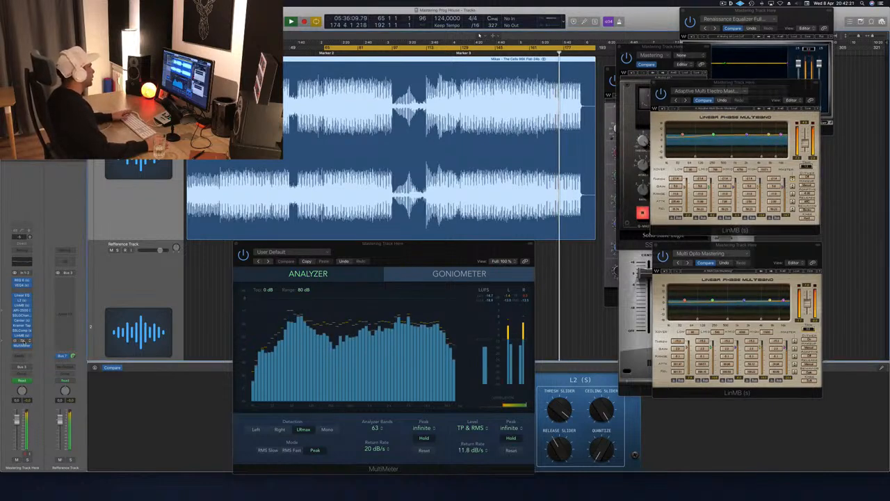
# Step: Open the L316 limiter from the mastering track's insert chain and restart playback from bar 1
pyautogui.click(21, 340)
pyautogui.moveTo(748, 145); pyautogui.dragTo(768, 146)
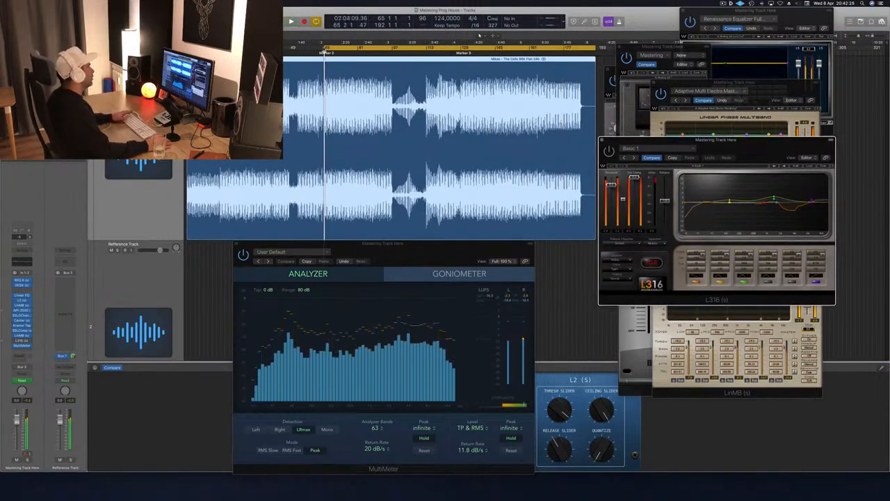
pyautogui.press('space')
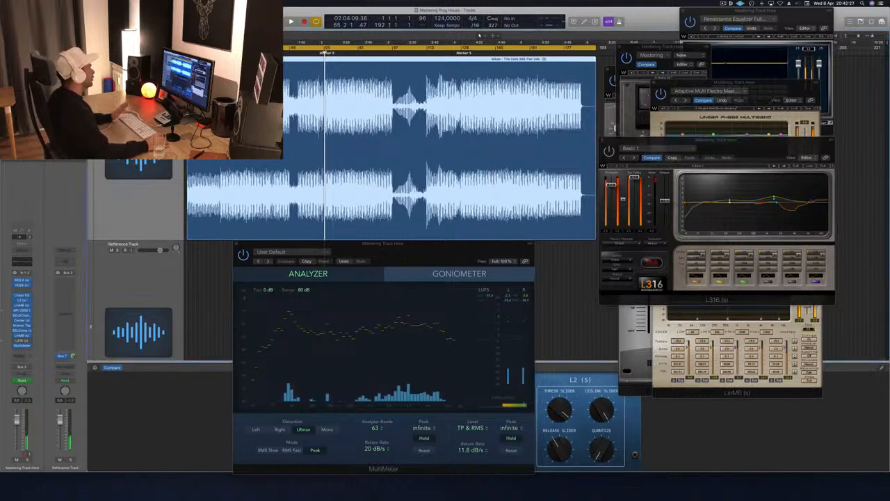
pyautogui.press('space')
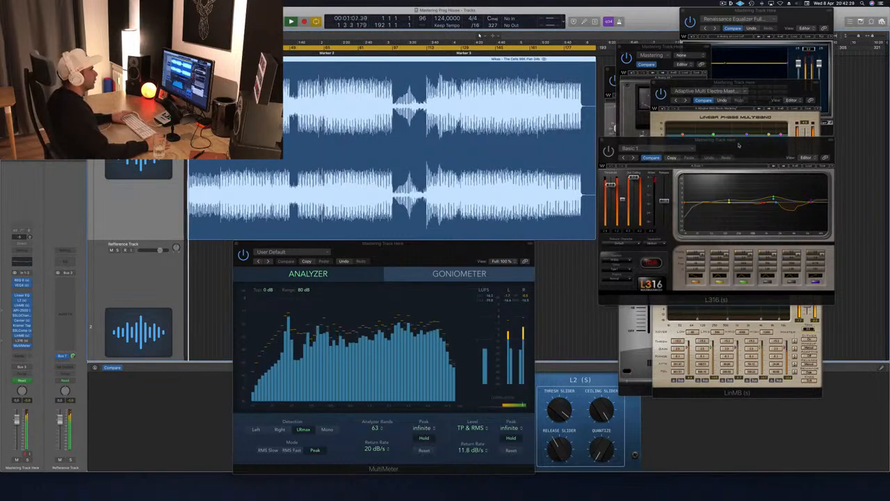
# Step: Reposition the L316 window, lower its threshold slightly, and reset the MultiMeter's held level peaks to check the new loudness
pyautogui.moveTo(753, 144); pyautogui.dragTo(728, 144)
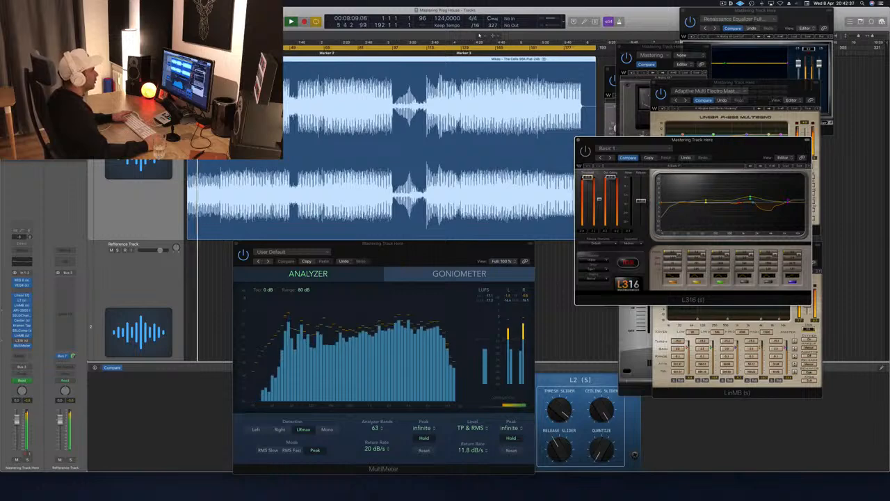
pyautogui.moveTo(784, 142); pyautogui.dragTo(831, 128)
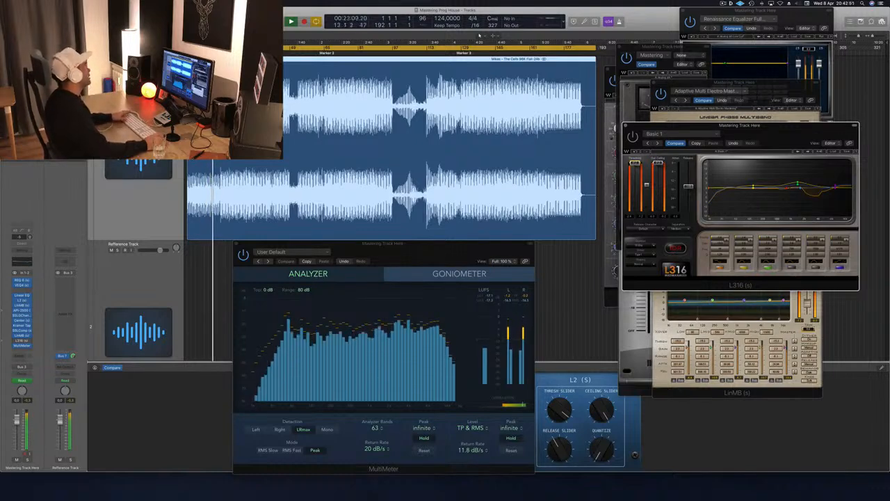
pyautogui.click(479, 35)
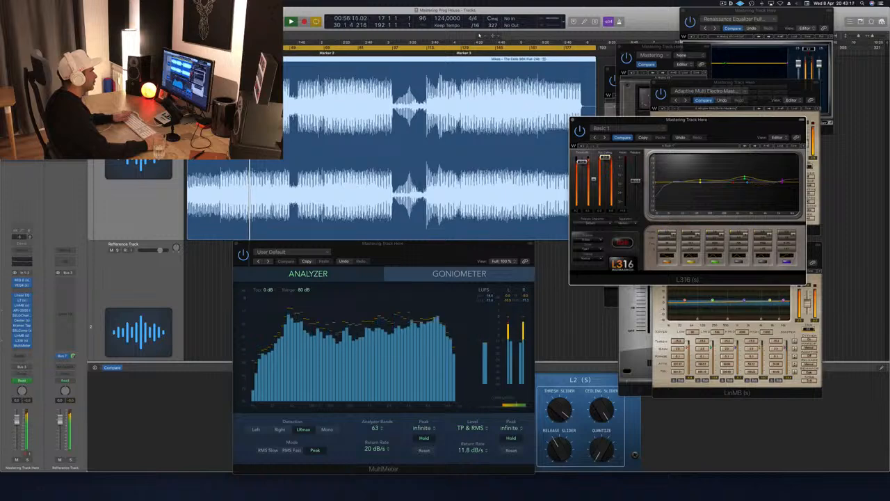
pyautogui.click(487, 308)
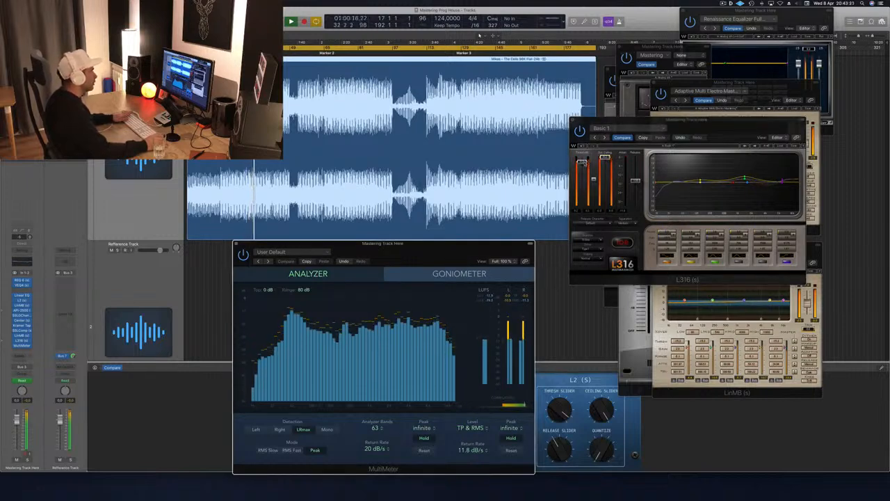
pyautogui.click(585, 162)
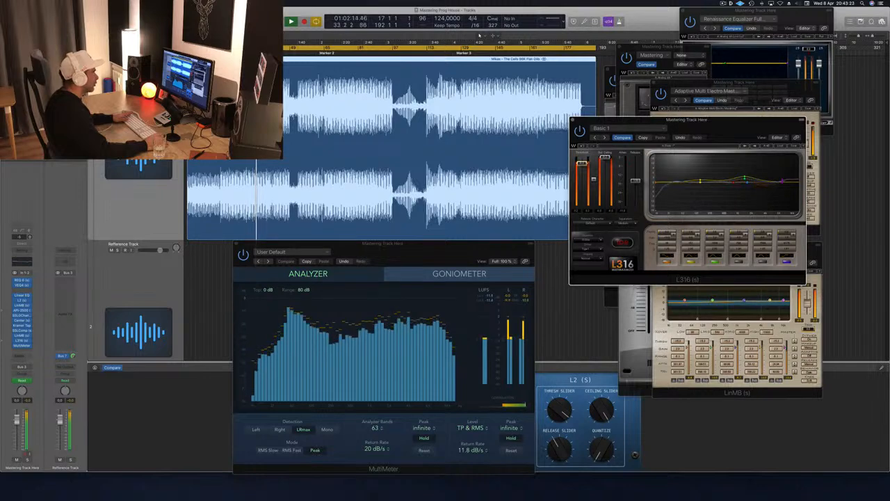
pyautogui.click(492, 307)
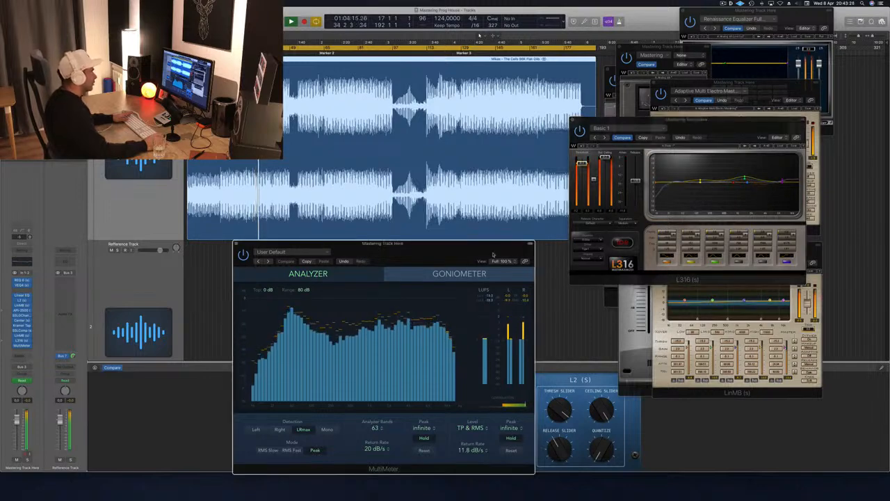
# Step: Move the MultiMeter window up over the lower waveform while auditioning the limited track from its opening section
pyautogui.moveTo(492, 254); pyautogui.dragTo(490, 211)
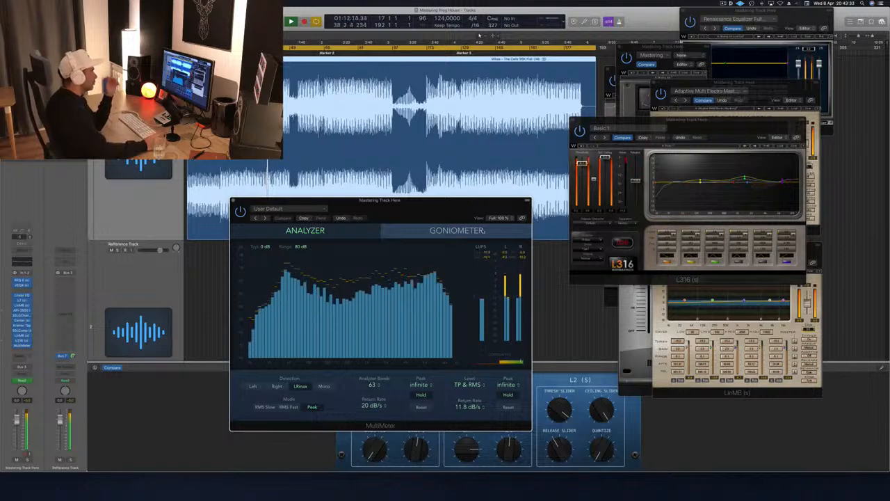
pyautogui.moveTo(455, 203); pyautogui.dragTo(474, 216)
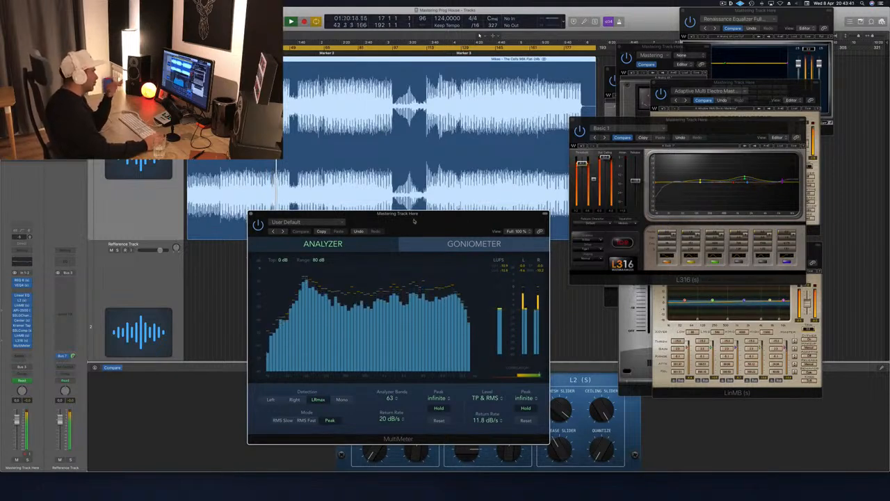
pyautogui.moveTo(413, 221); pyautogui.dragTo(335, 210)
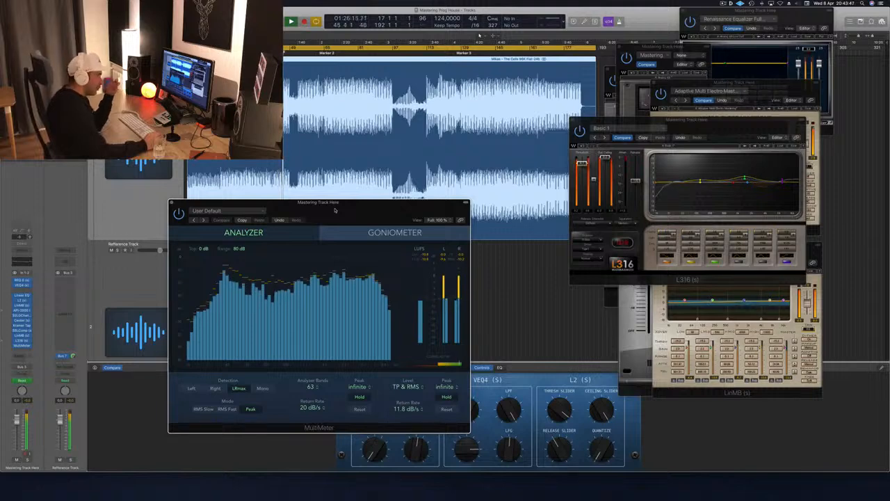
pyautogui.moveTo(334, 210); pyautogui.dragTo(392, 216)
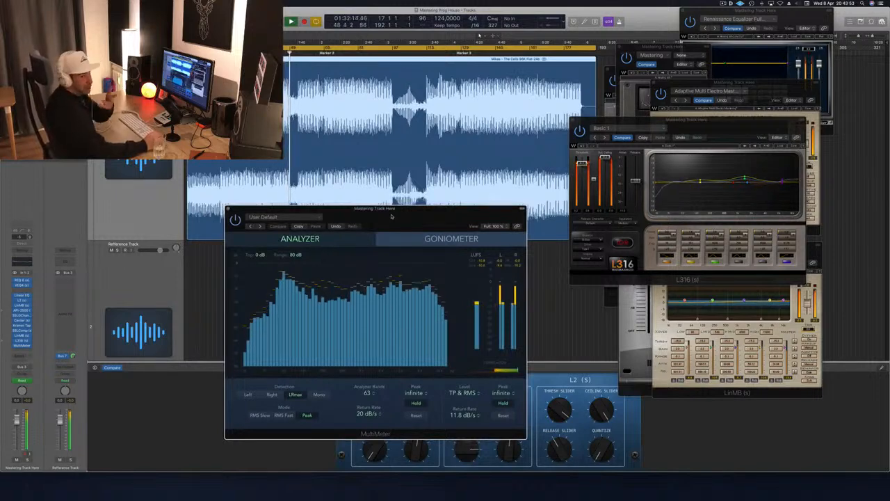
pyautogui.moveTo(444, 221); pyautogui.dragTo(422, 214)
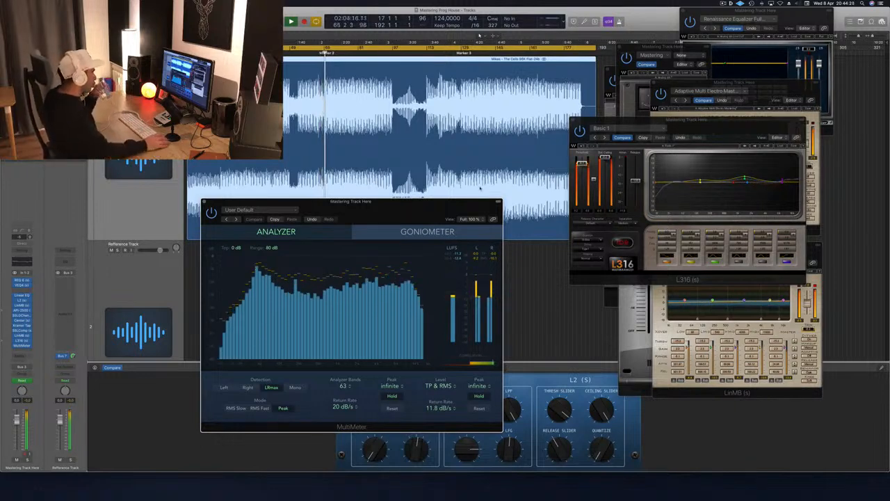
# Step: Place the MultiMeter and L316 windows side by side below the track waveforms
pyautogui.moveTo(748, 128); pyautogui.dragTo(584, 226)
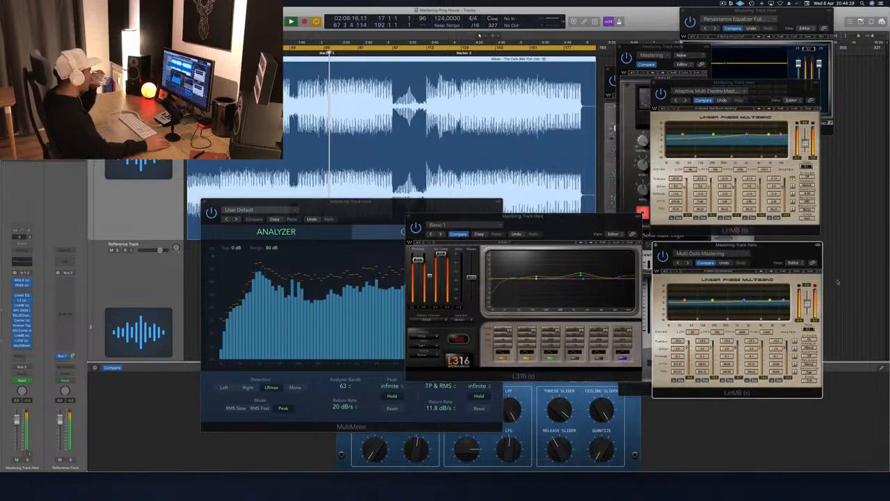
pyautogui.moveTo(501, 236); pyautogui.dragTo(632, 278)
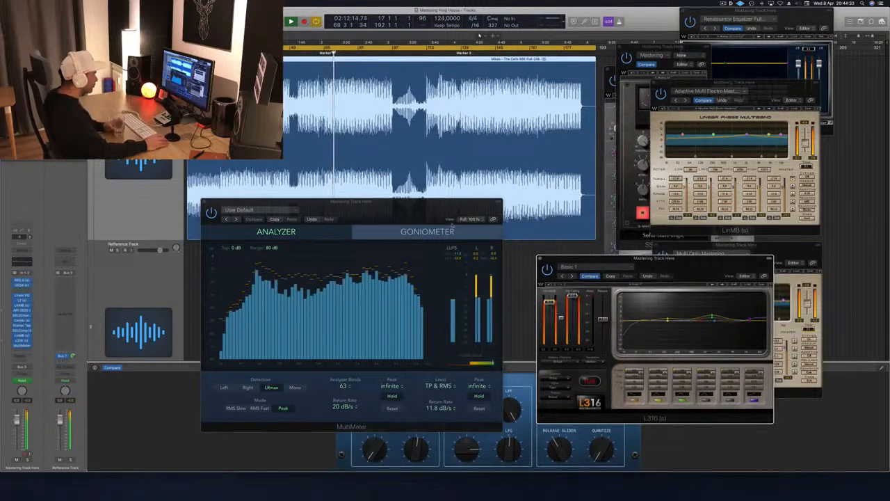
pyautogui.moveTo(389, 202); pyautogui.dragTo(354, 222)
pyautogui.moveTo(648, 259); pyautogui.dragTo(584, 240)
pyautogui.moveTo(418, 233)
pyautogui.mouseDown()
pyautogui.moveTo(406, 242)
pyautogui.moveTo(417, 254)
pyautogui.moveTo(424, 249)
pyautogui.mouseUp()
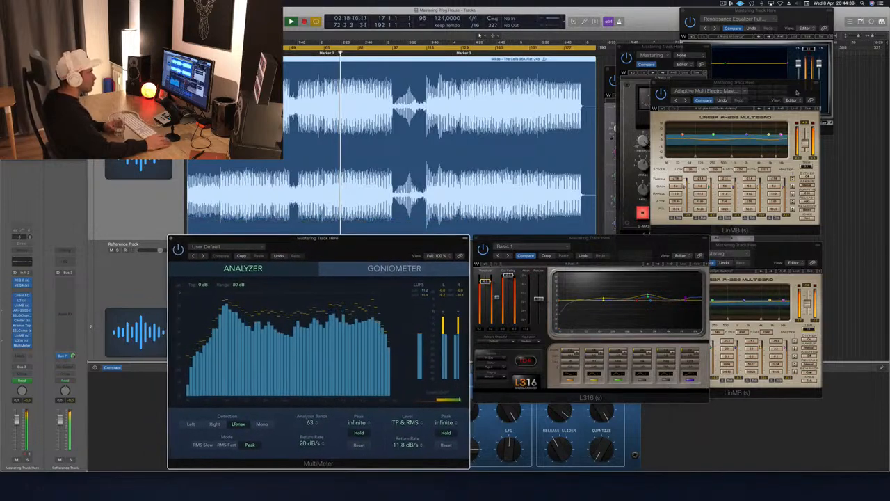
# Step: Move the Adaptive LinMB and SSLComp windows aside and close the Center and SSLGChannel plug-in windows
pyautogui.moveTo(724, 82); pyautogui.dragTo(820, 107)
pyautogui.moveTo(668, 62); pyautogui.dragTo(772, 72)
pyautogui.moveTo(669, 183); pyautogui.dragTo(633, 190)
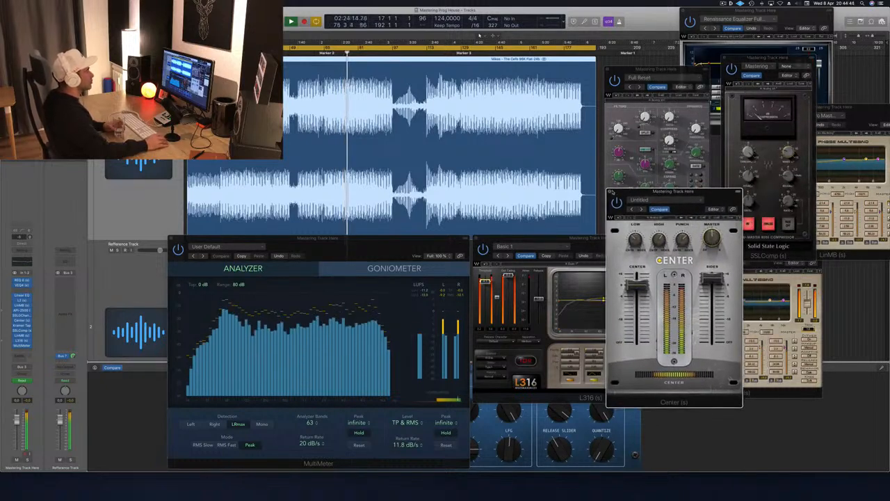
pyautogui.click(612, 191)
pyautogui.click(653, 71)
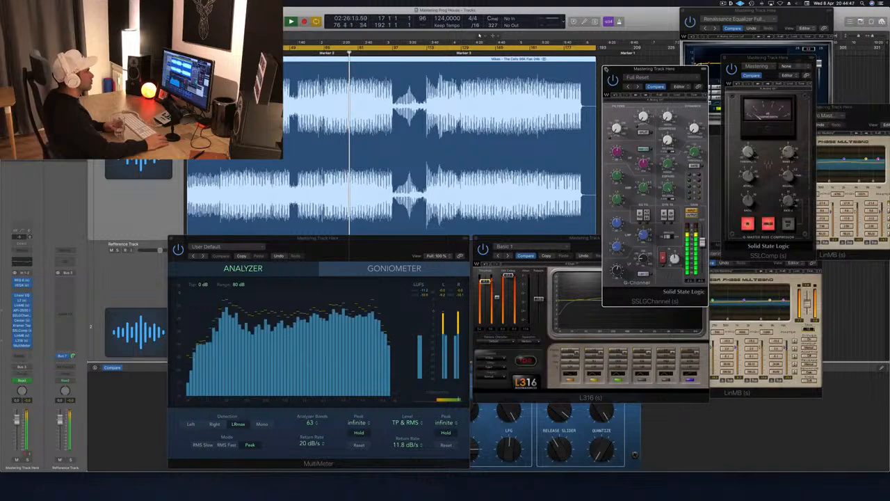
pyautogui.press('super+w')
# Step: Place the SSLComp window above the L316 limiter and the Multi Opto Mastering LinMB window beside the limiter
pyautogui.moveTo(742, 57); pyautogui.dragTo(621, 14)
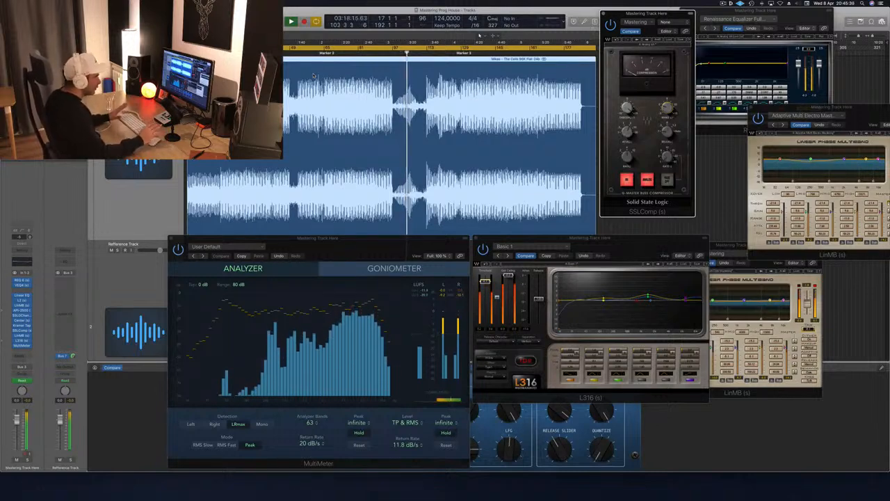
pyautogui.click(730, 327)
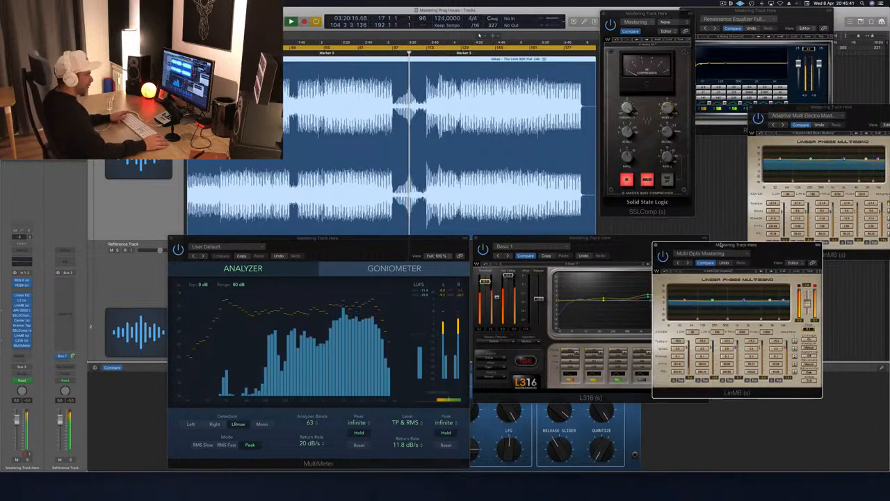
pyautogui.moveTo(793, 253); pyautogui.dragTo(836, 246)
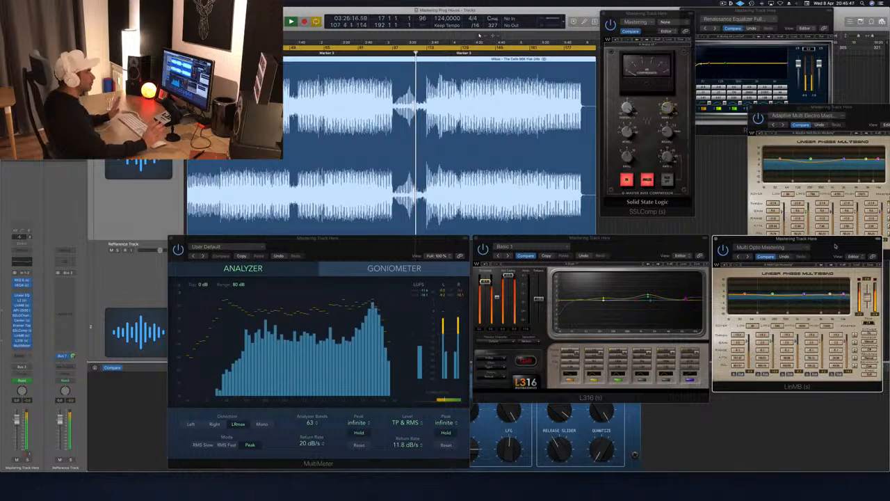